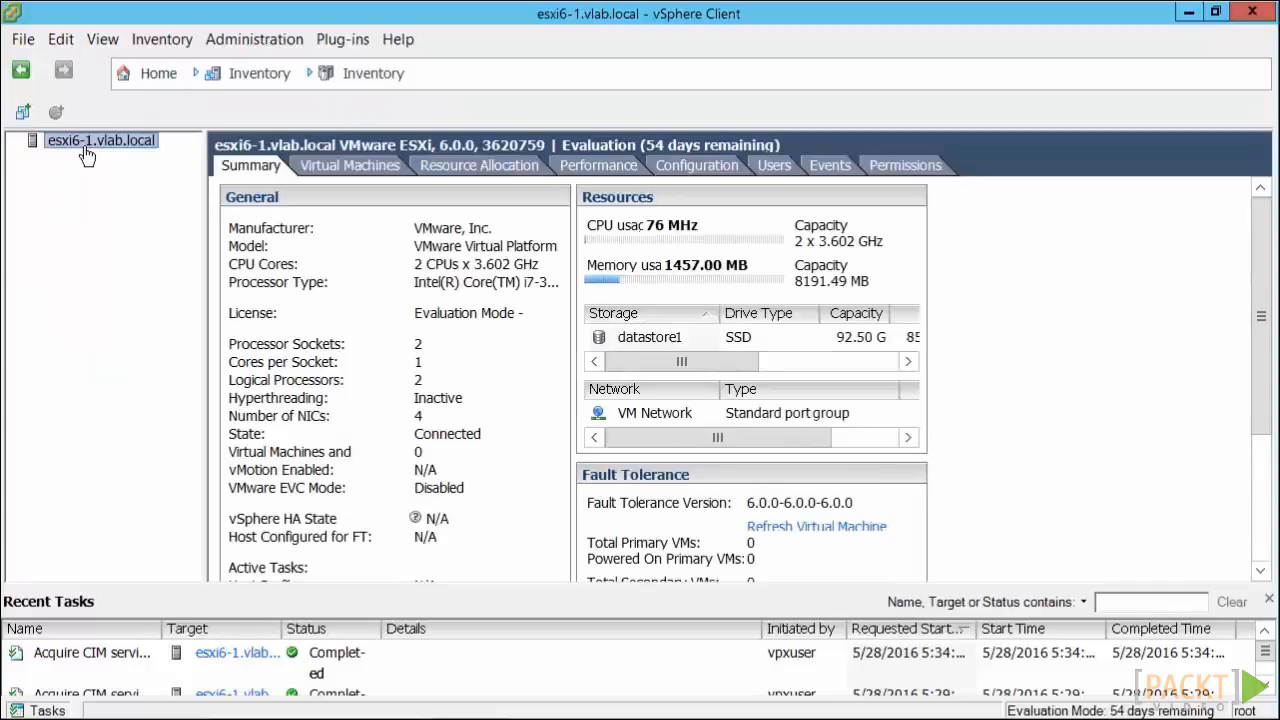
# - Start a new virtual machine on the esxi6-1.vlab.local host using the Custom configuration
pyautogui.rightClick(85, 147)
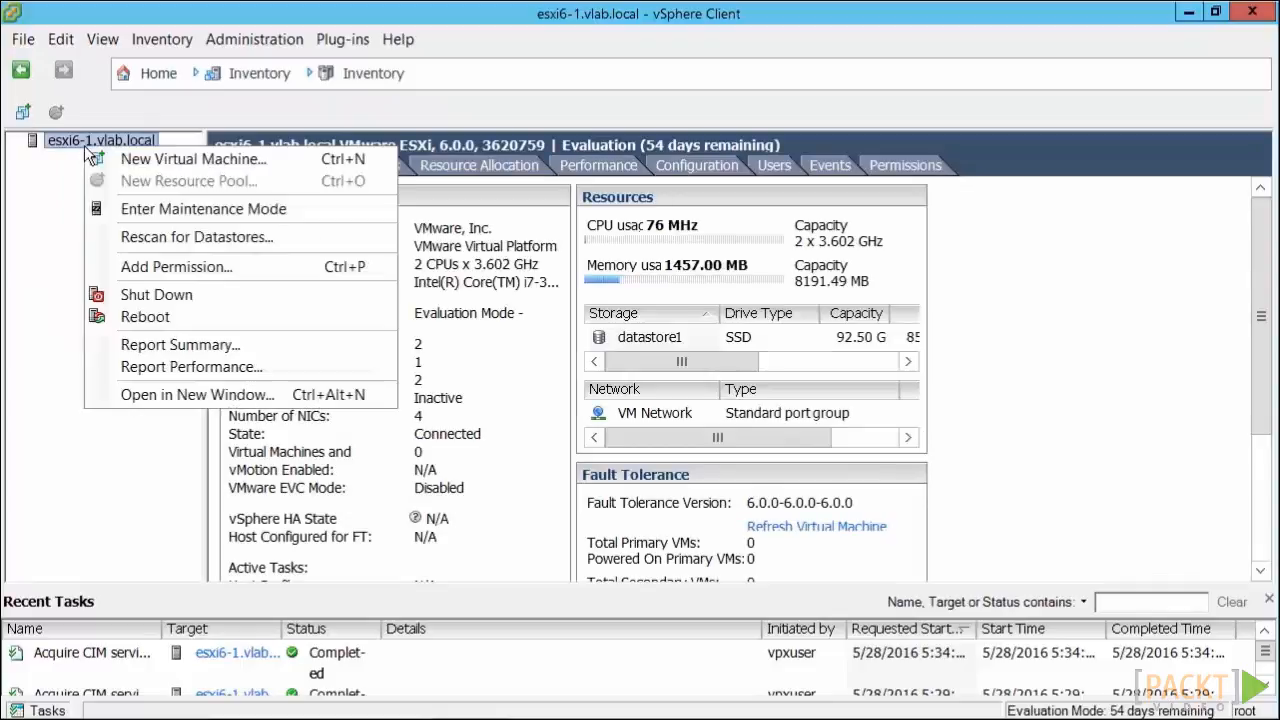
pyautogui.click(140, 165)
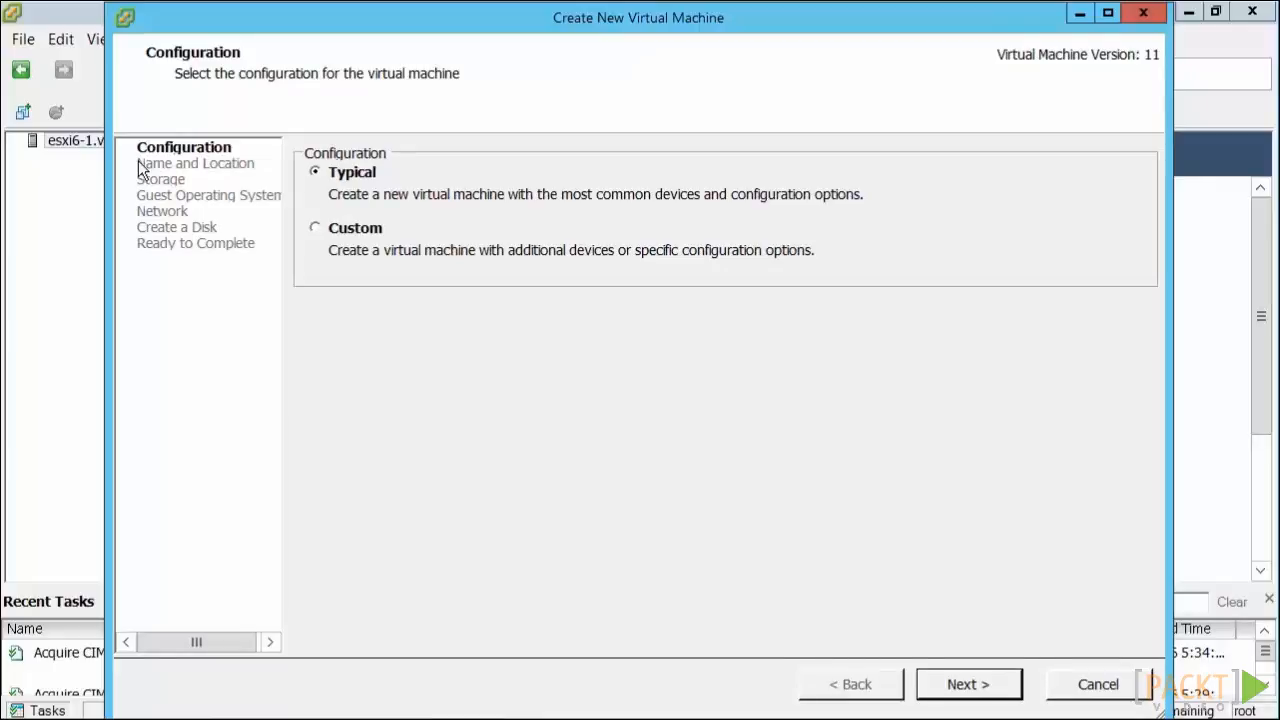
pyautogui.click(340, 247)
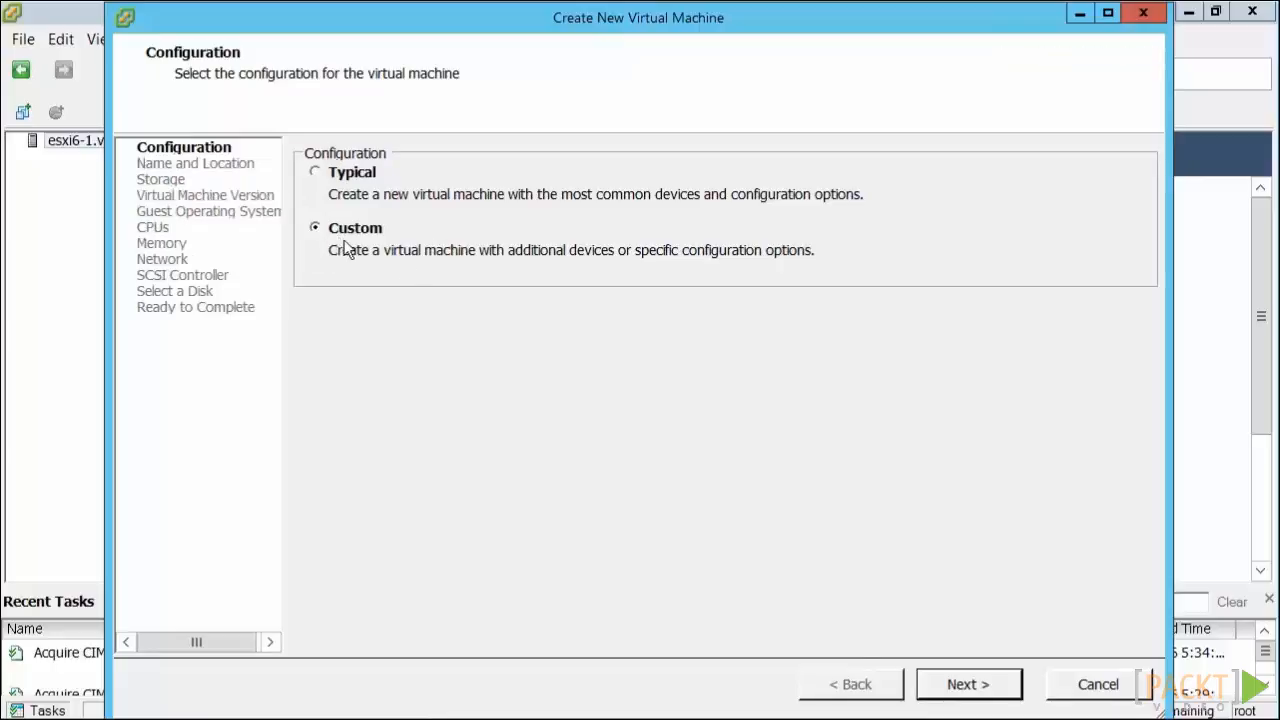
pyautogui.click(966, 685)
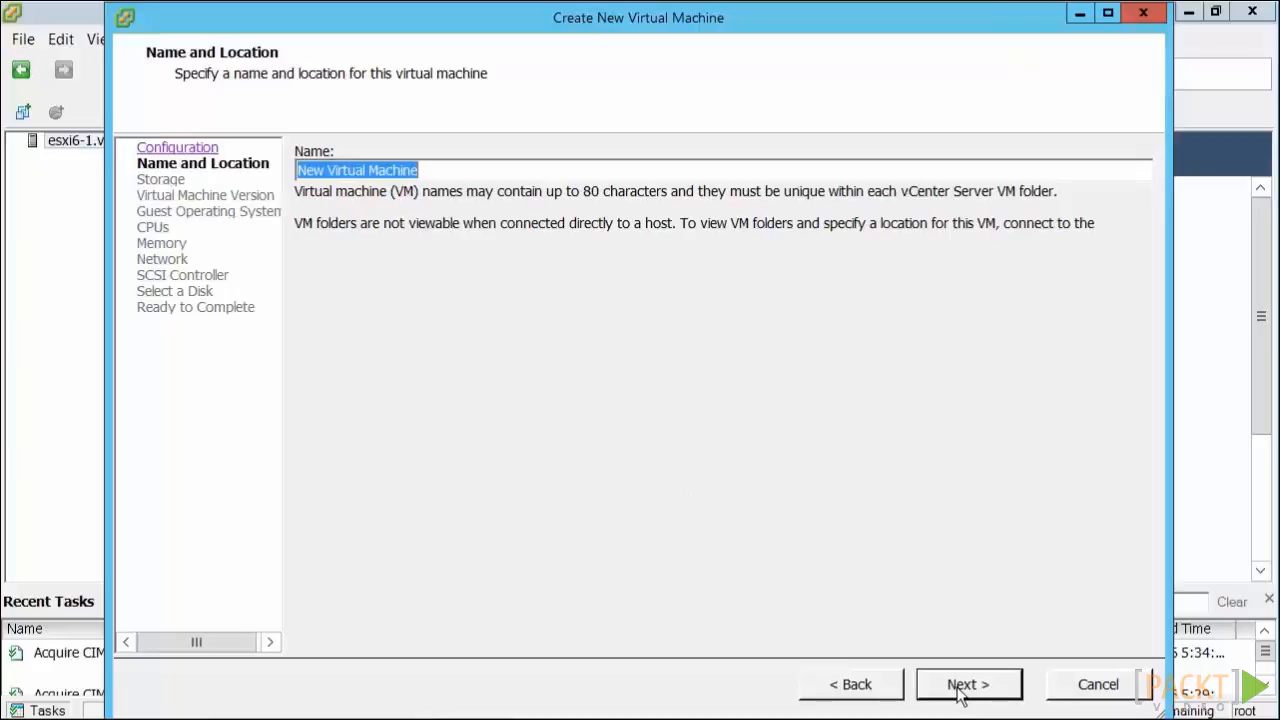
# - Name the virtual machine Win2k12R2-1 and proceed to the storage selection
pyautogui.write('Wi')
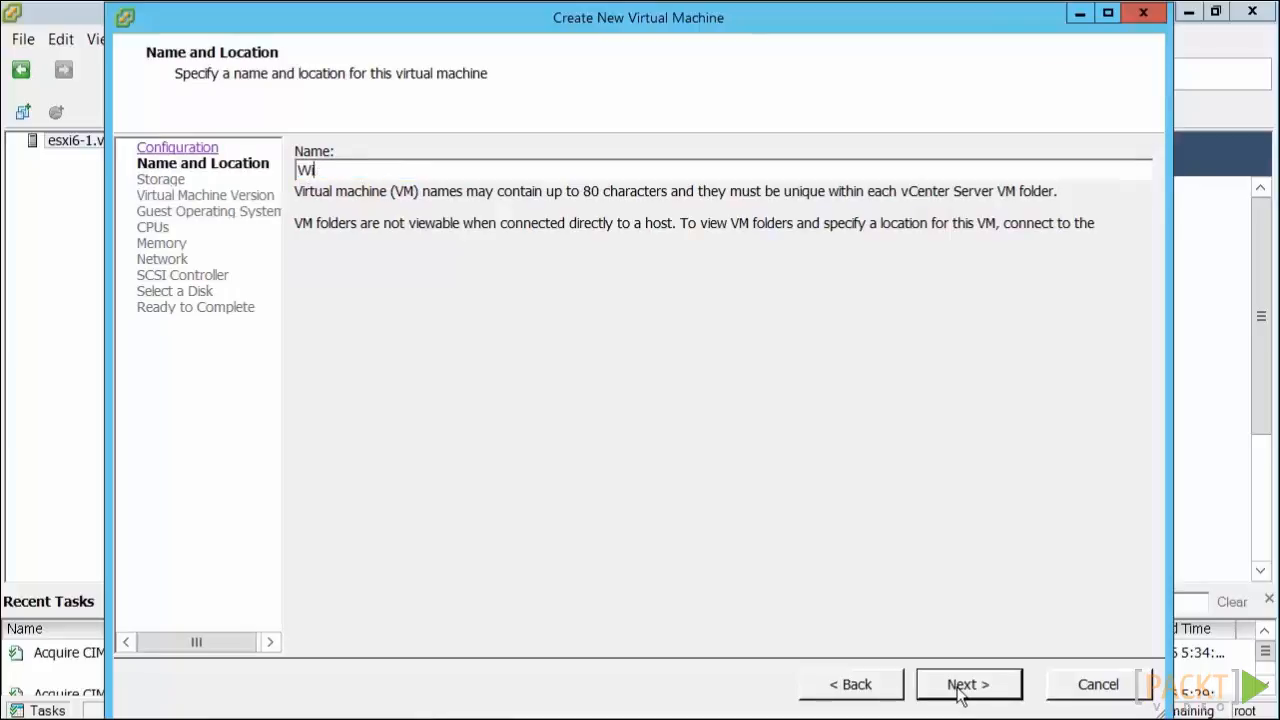
pyautogui.write('n2k12R2-1')
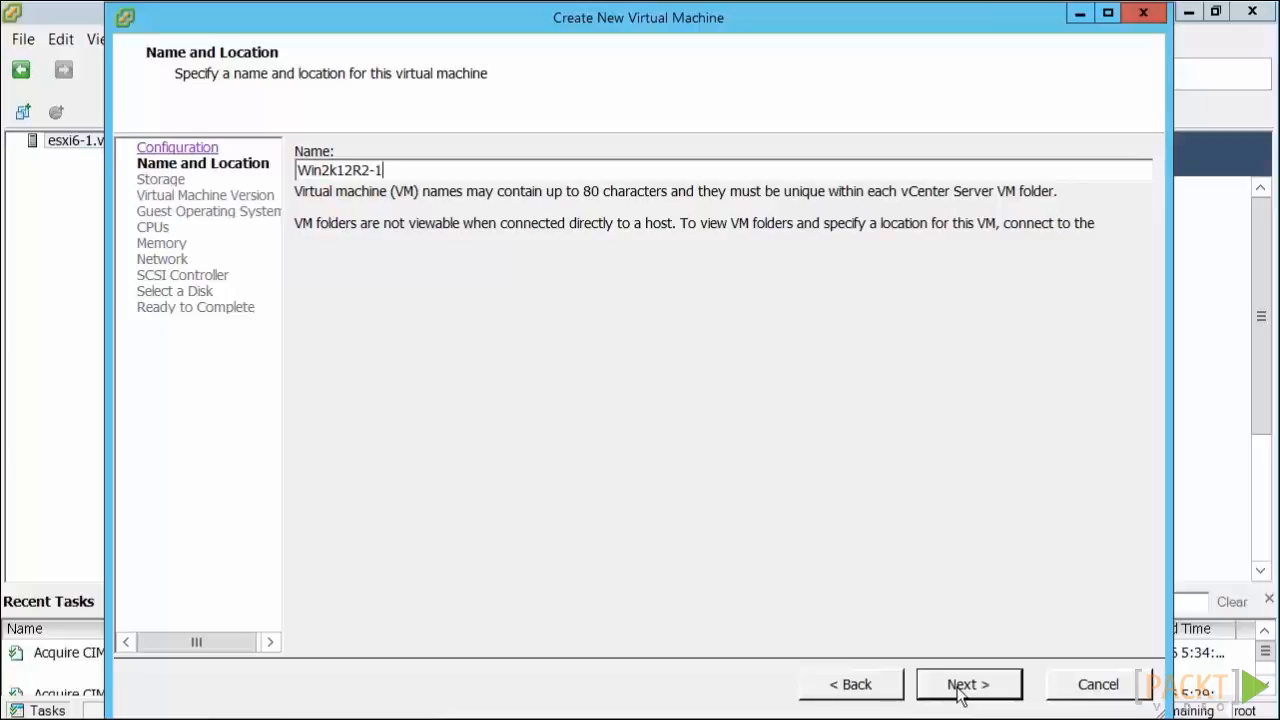
pyautogui.click(960, 688)
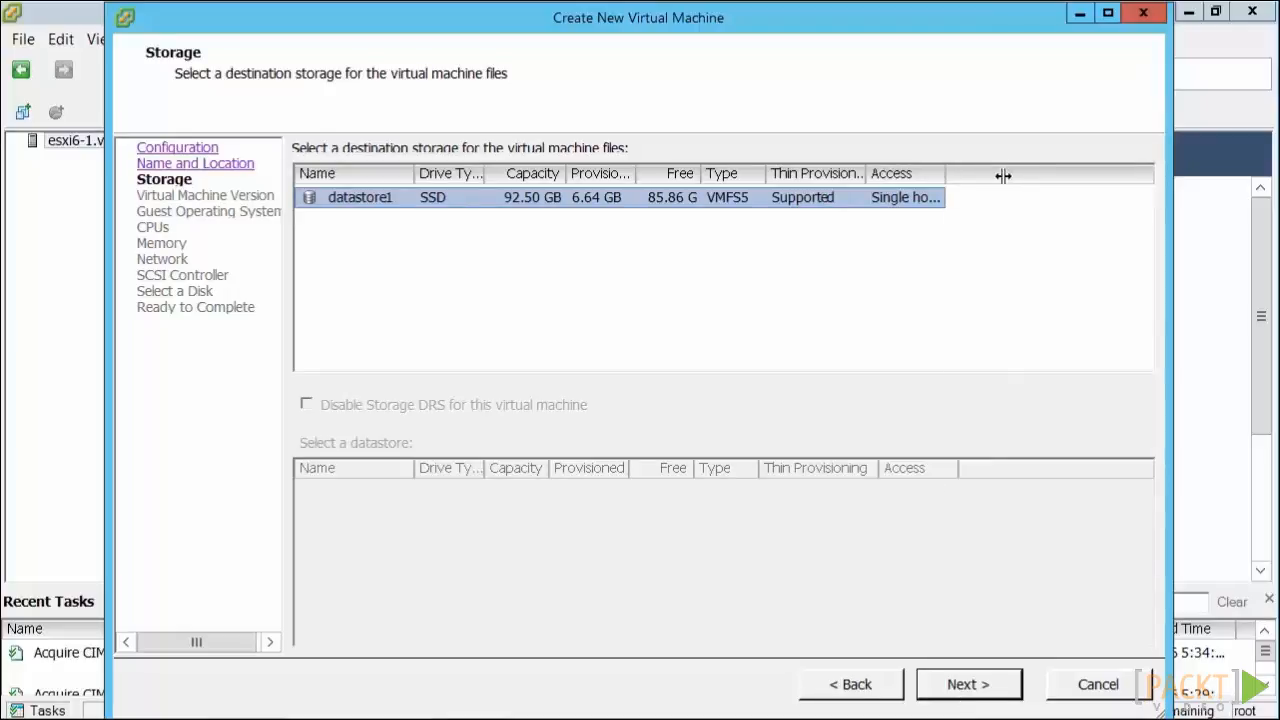
# - Widen the Hardware and Access columns of the storage list and accept datastore1 as the destination
pyautogui.moveTo(1003, 175); pyautogui.dragTo(1010, 177)
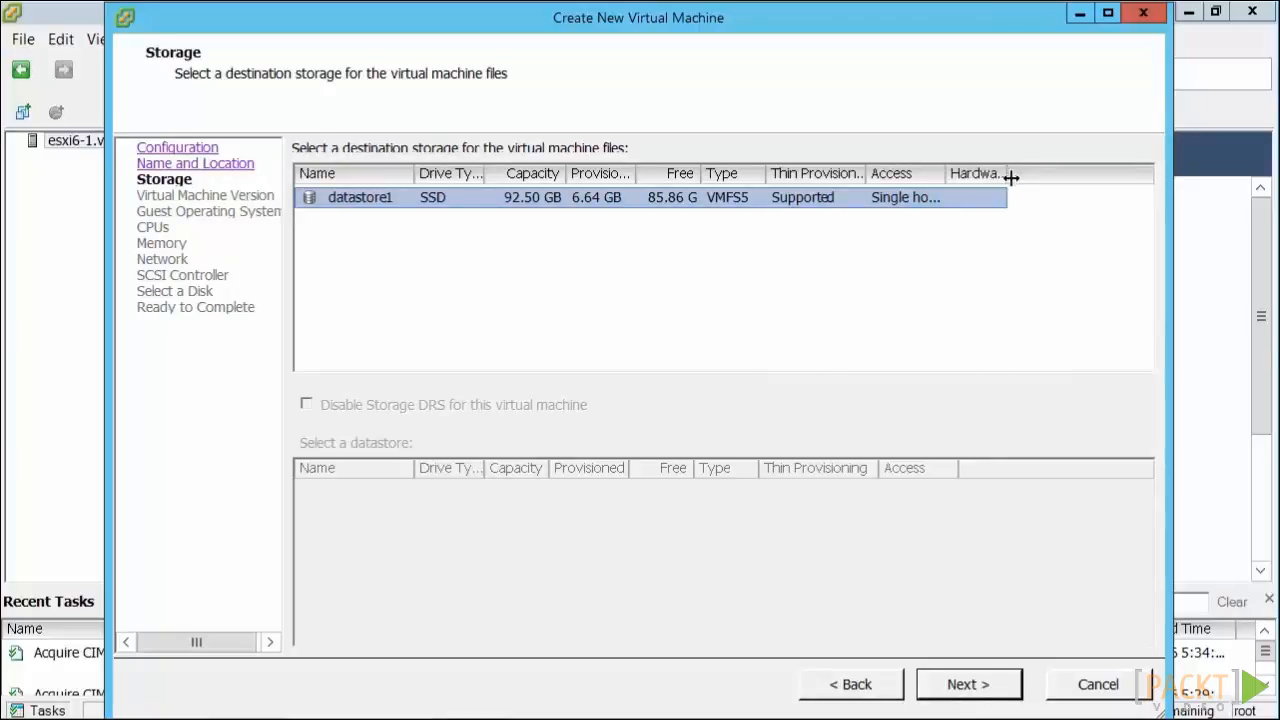
pyautogui.moveTo(946, 175); pyautogui.dragTo(1034, 175)
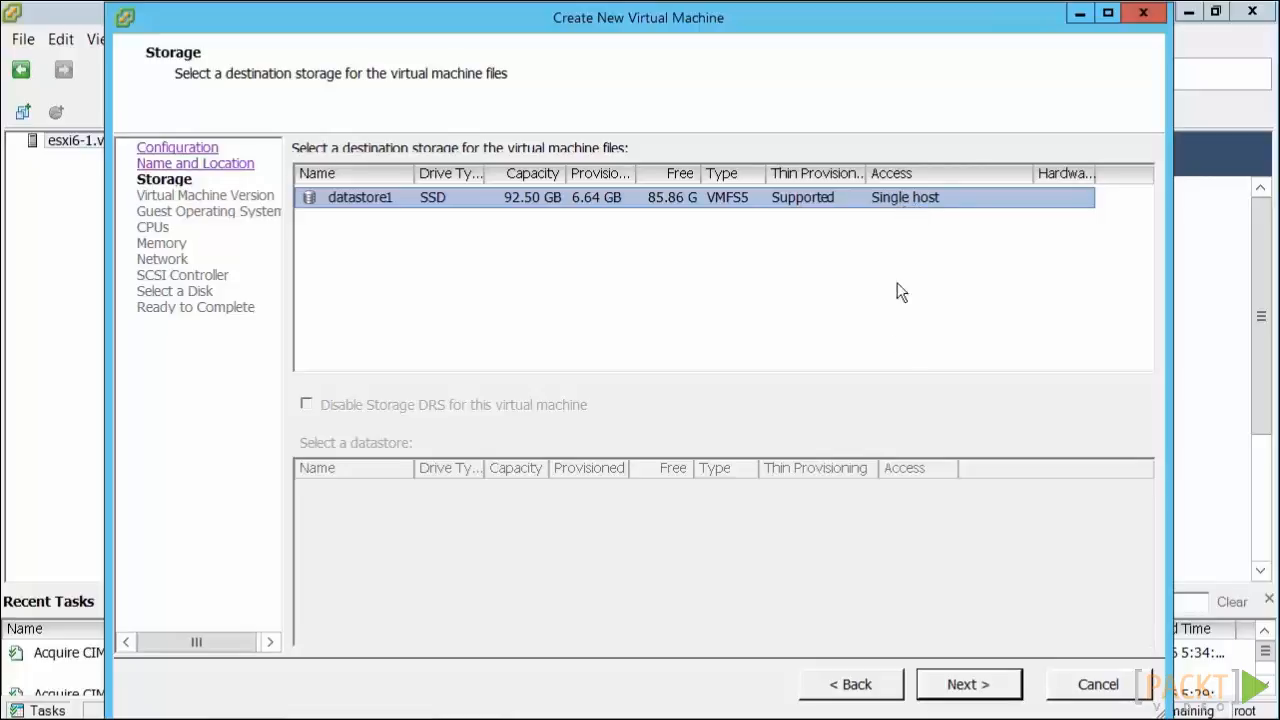
pyautogui.click(967, 686)
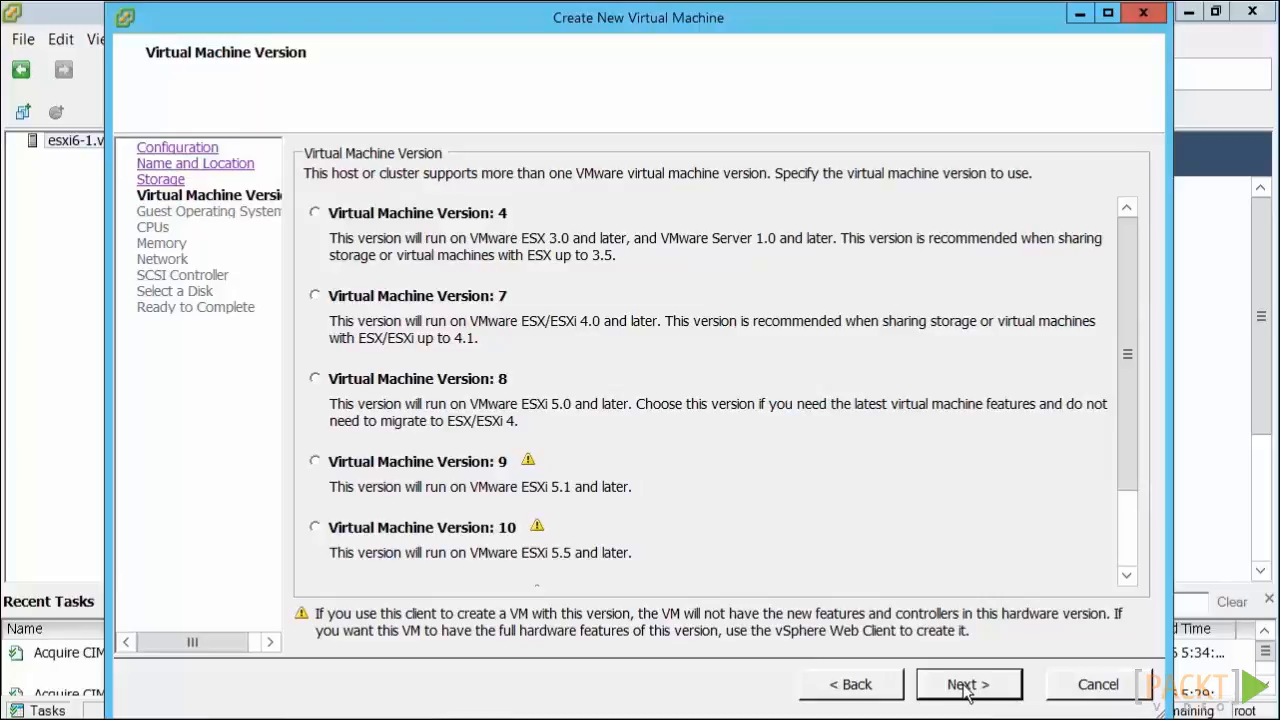
# - Look through the available virtual machine versions and keep Virtual Machine Version 11
pyautogui.click(1124, 550)
pyautogui.click(1128, 540)
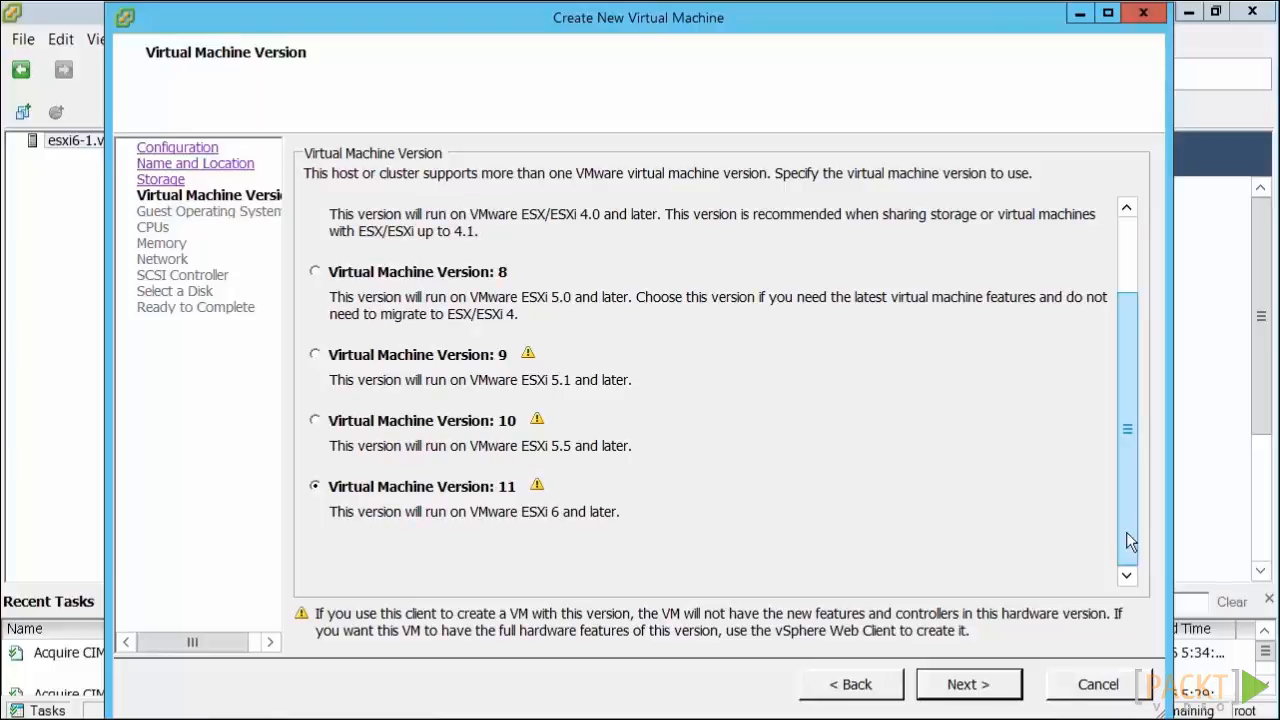
pyautogui.click(965, 685)
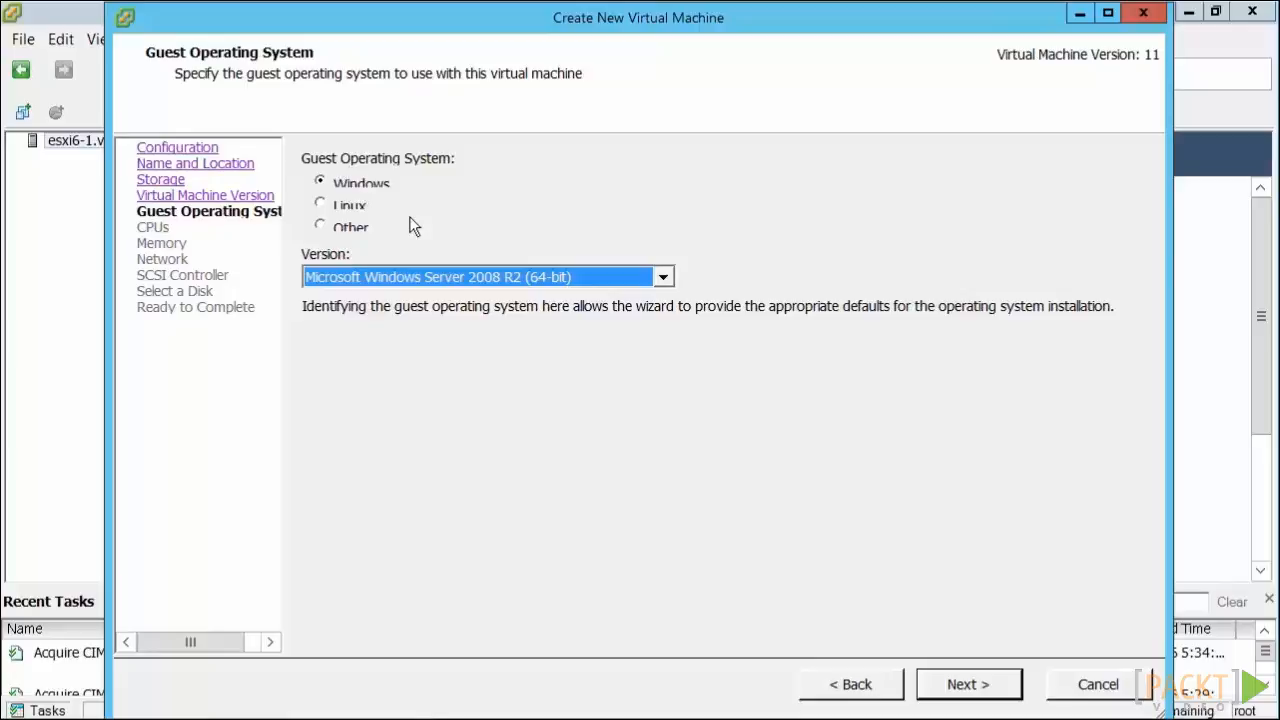
# - Switch the guest operating system to Linux and review the Linux versions on offer
pyautogui.click(341, 209)
pyautogui.click(446, 278)
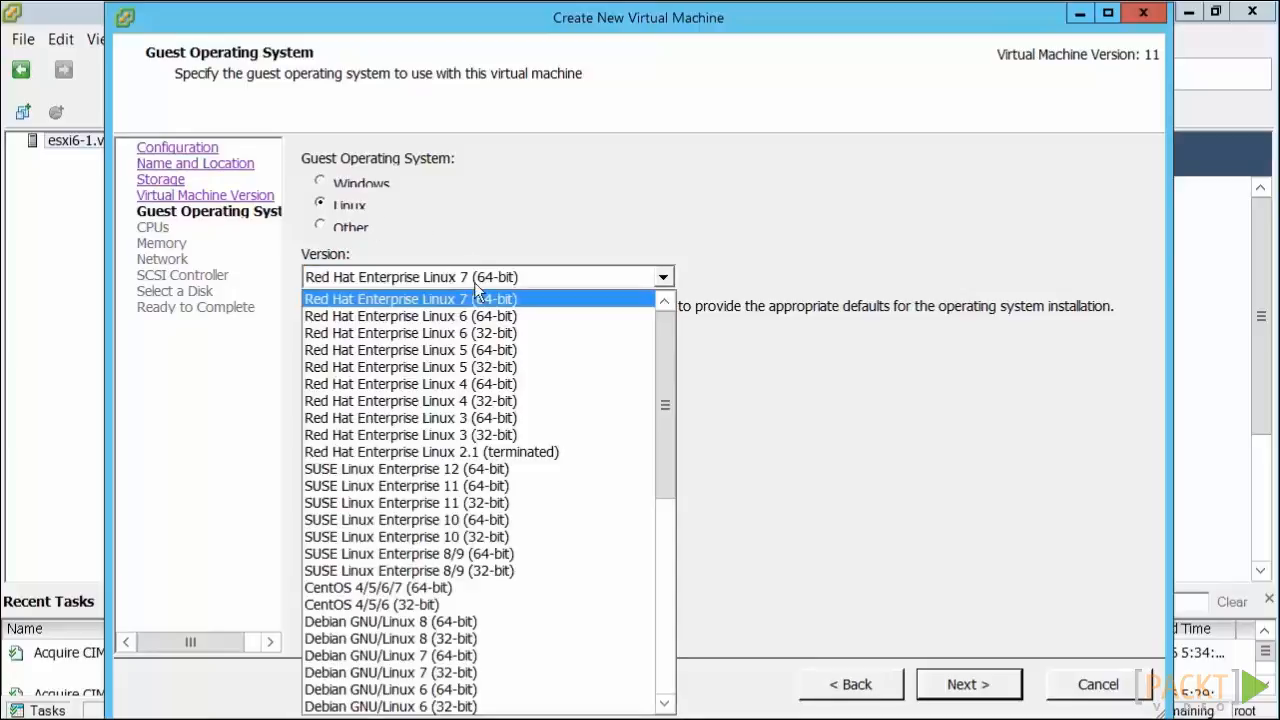
pyautogui.click(663, 638)
pyautogui.click(814, 531)
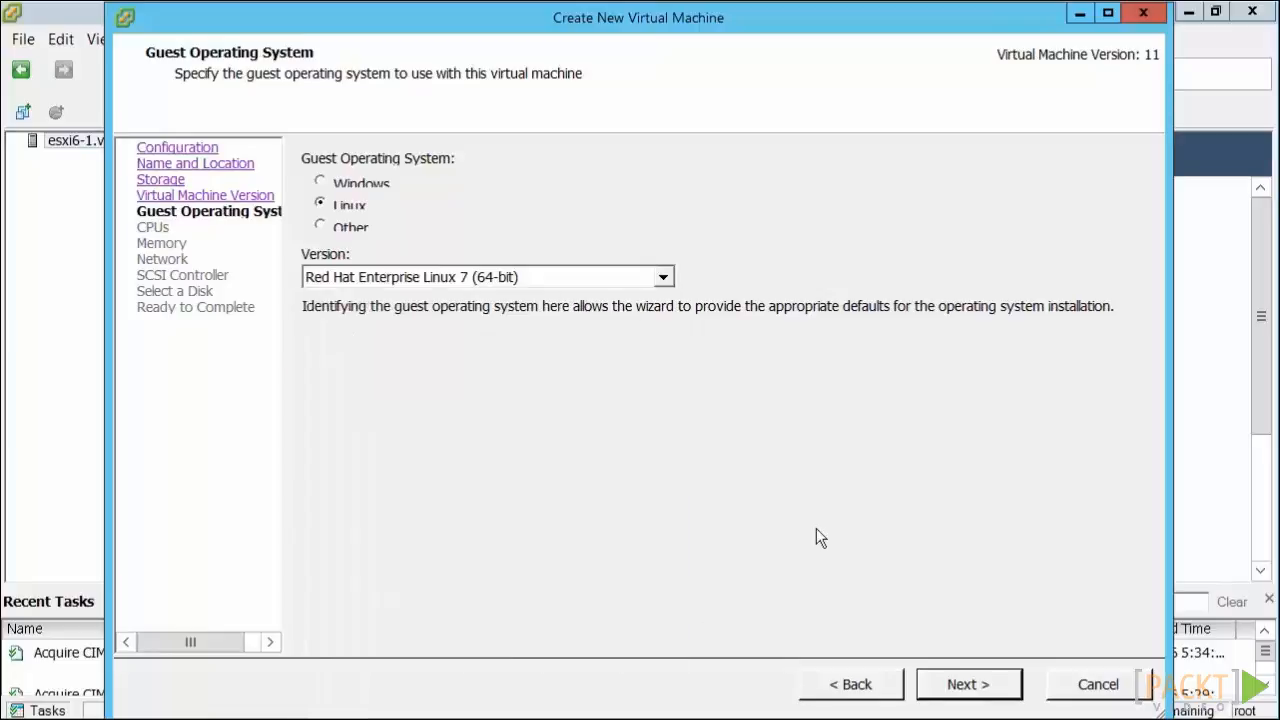
pyautogui.click(666, 280)
pyautogui.click(660, 558)
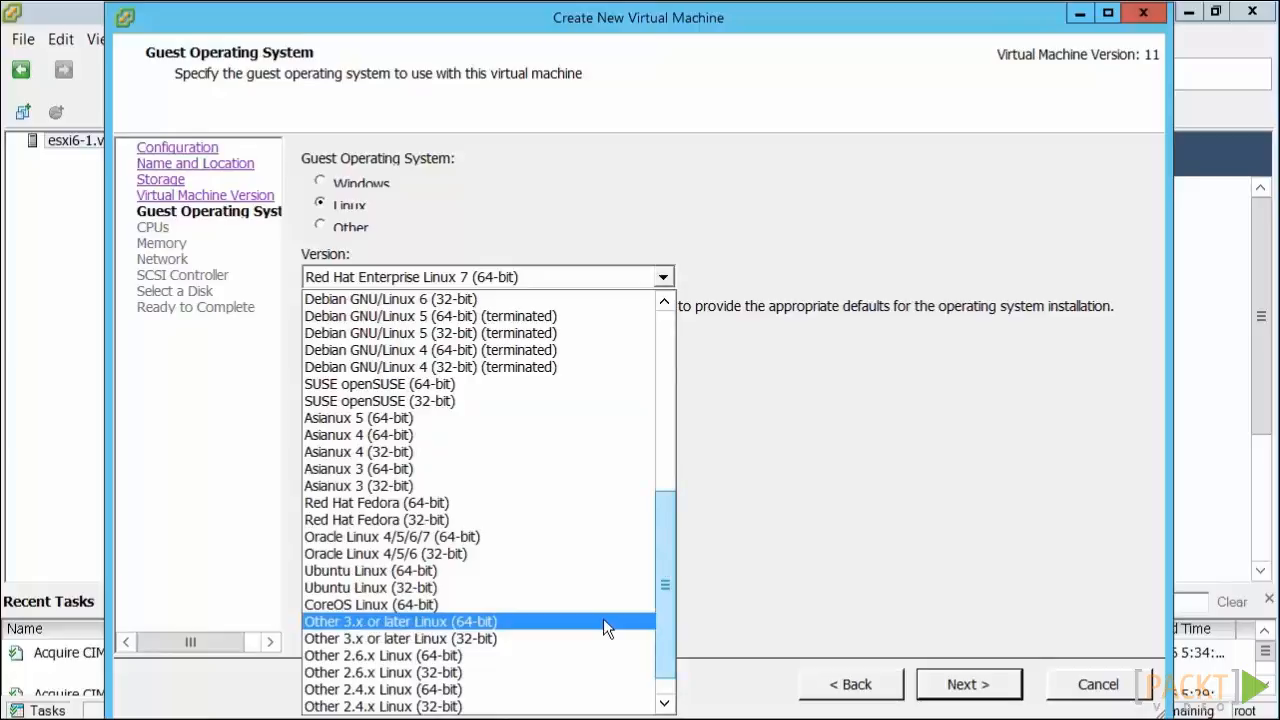
pyautogui.click(858, 578)
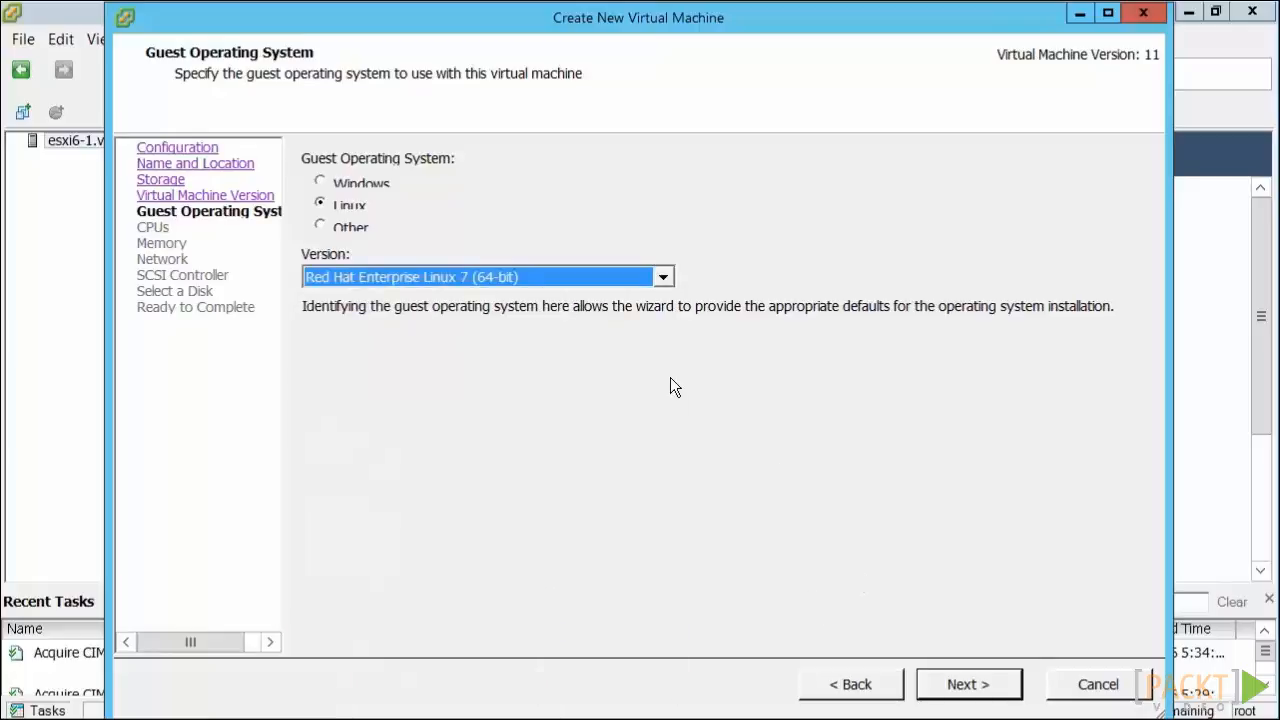
# - Switch the guest operating system to Other and review the versions on offer
pyautogui.click(321, 226)
pyautogui.click(416, 281)
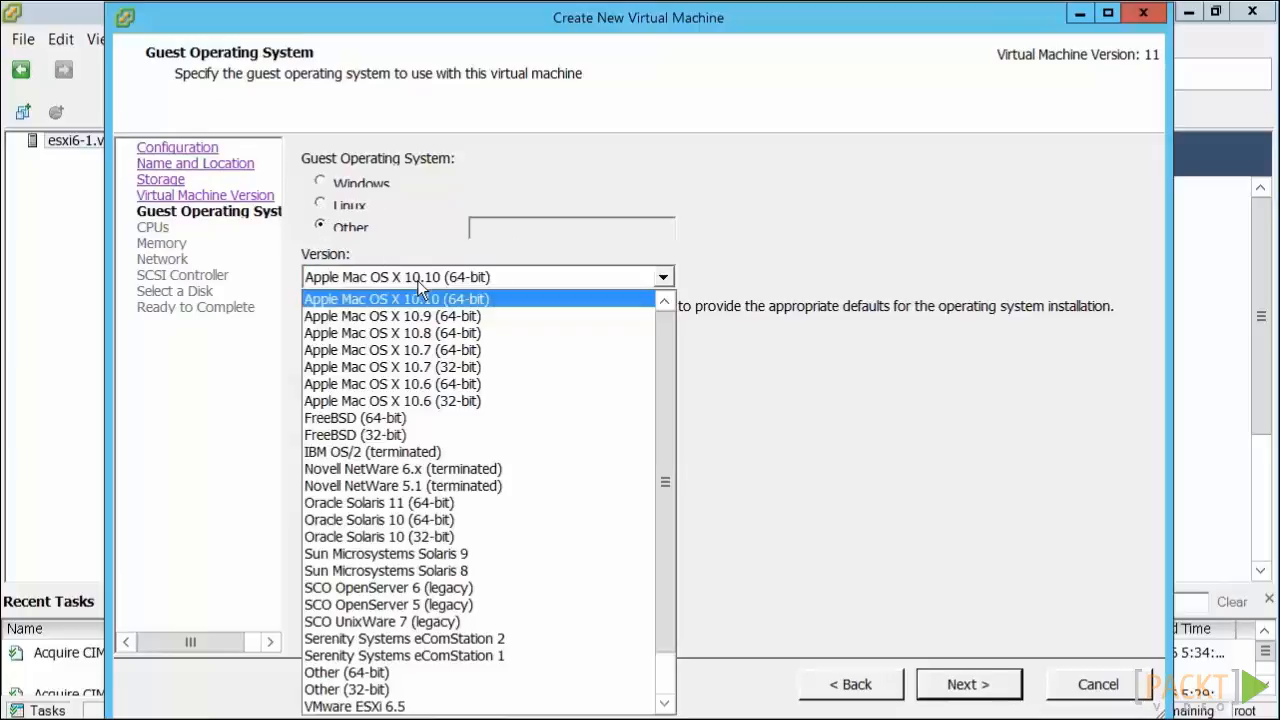
pyautogui.scroll(-1, 644, 415)
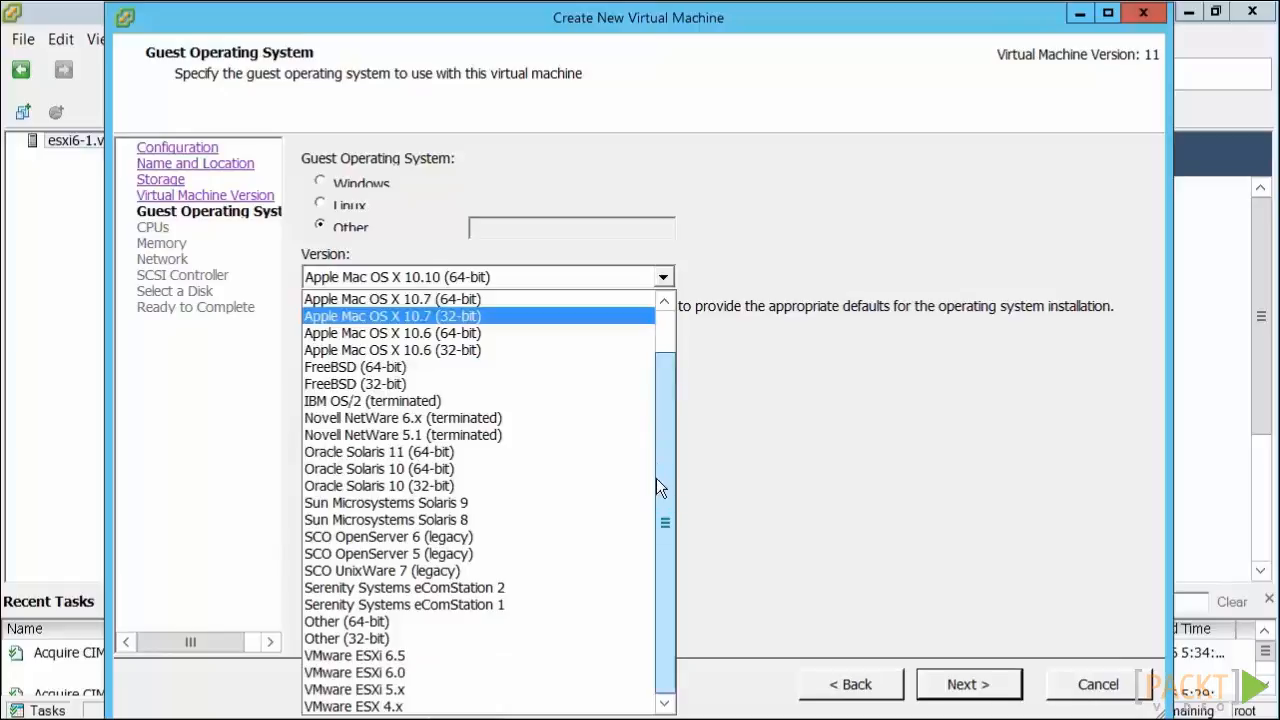
pyautogui.scroll(1, 471, 671)
pyautogui.scroll(-1, 471, 671)
pyautogui.click(408, 240)
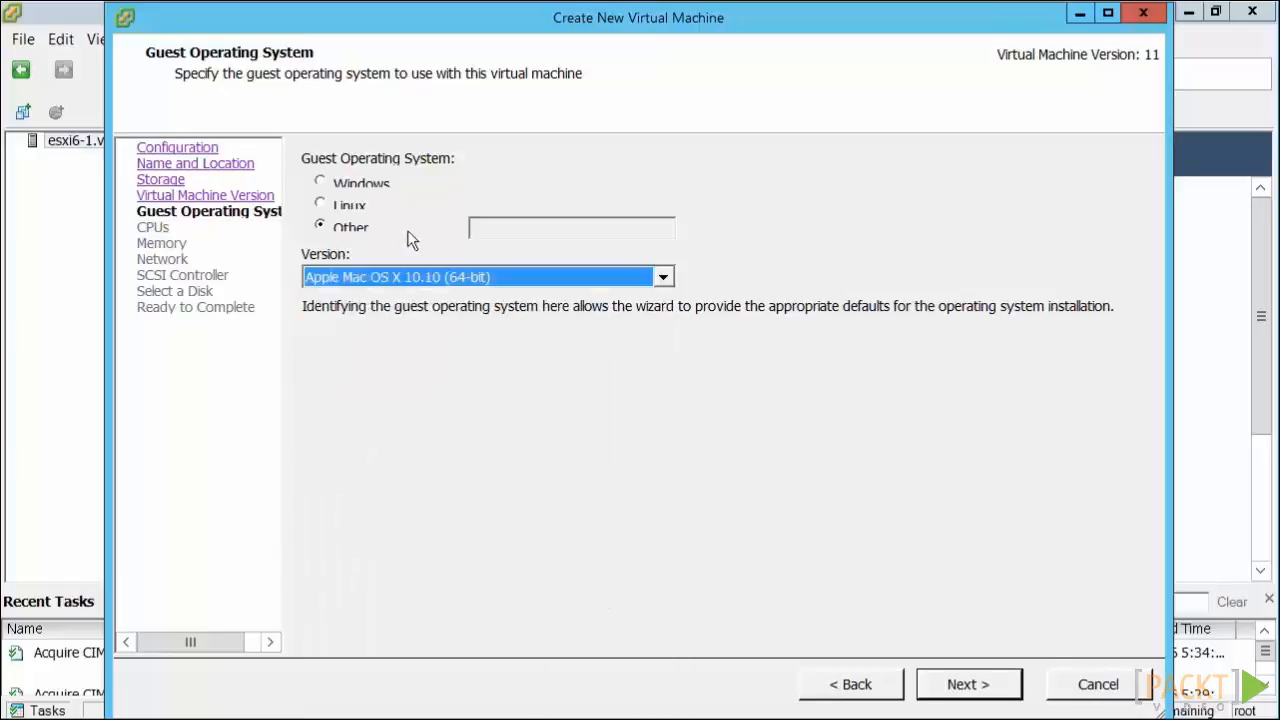
# - Set the guest operating system to Windows, version Microsoft Windows Server 2012 (64-bit)
pyautogui.click(358, 187)
pyautogui.click(479, 282)
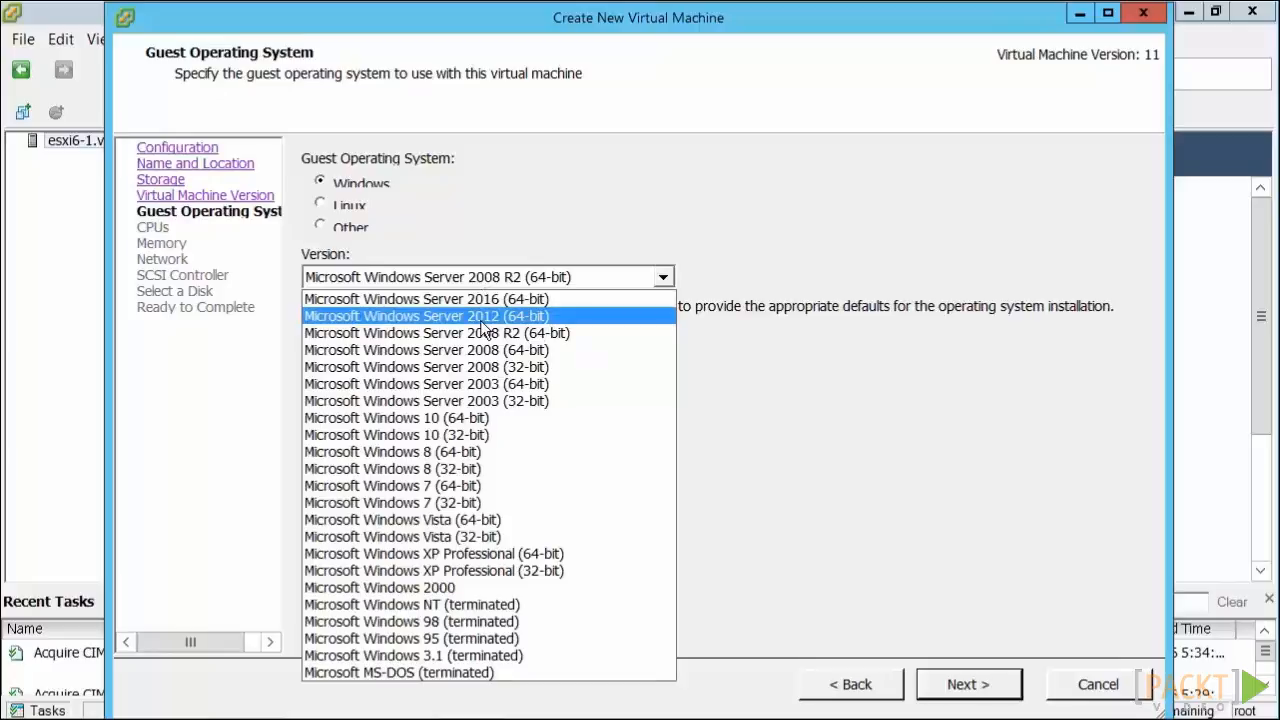
pyautogui.click(484, 318)
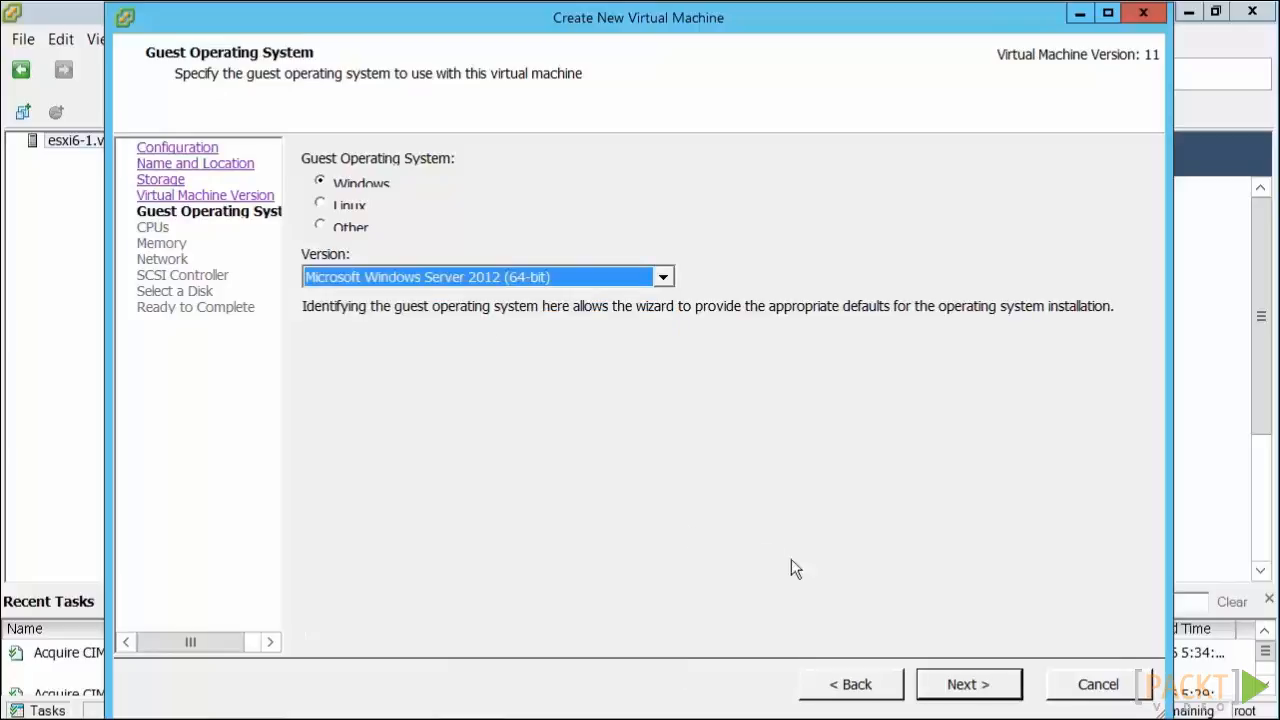
pyautogui.click(952, 692)
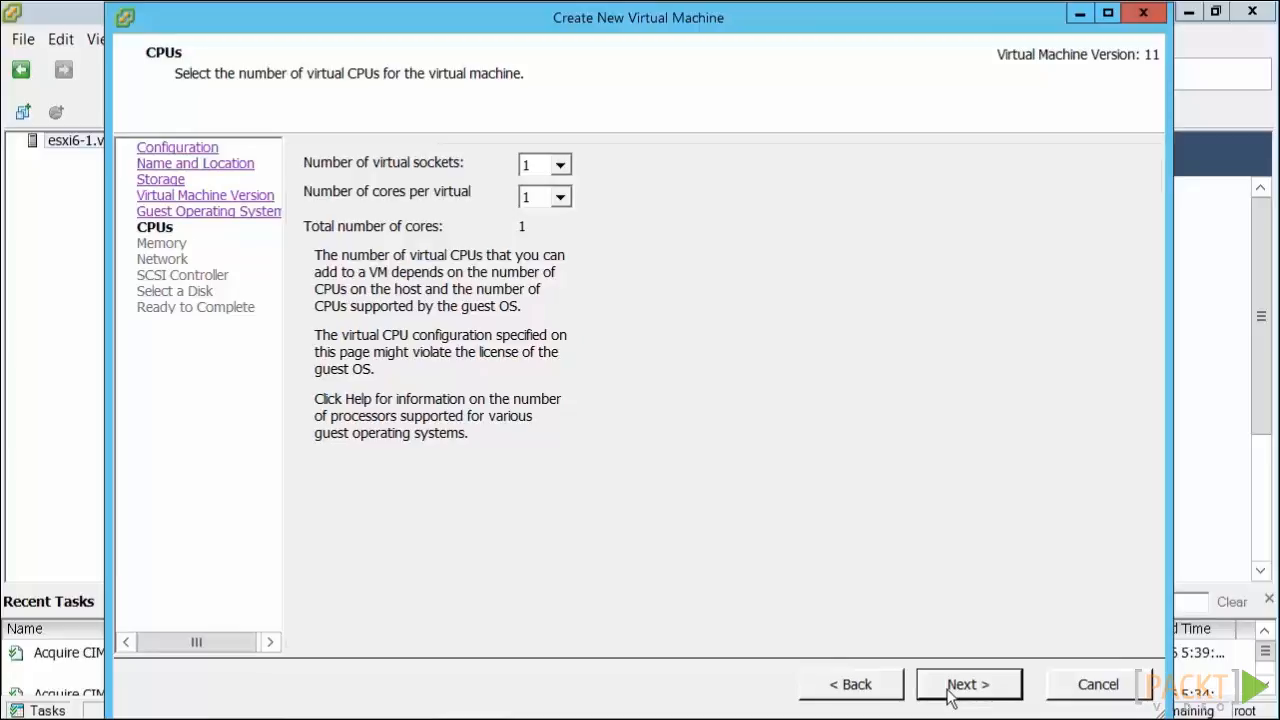
# - Accept the CPU configuration and set the virtual machine's memory size to 2 GB
pyautogui.click(949, 690)
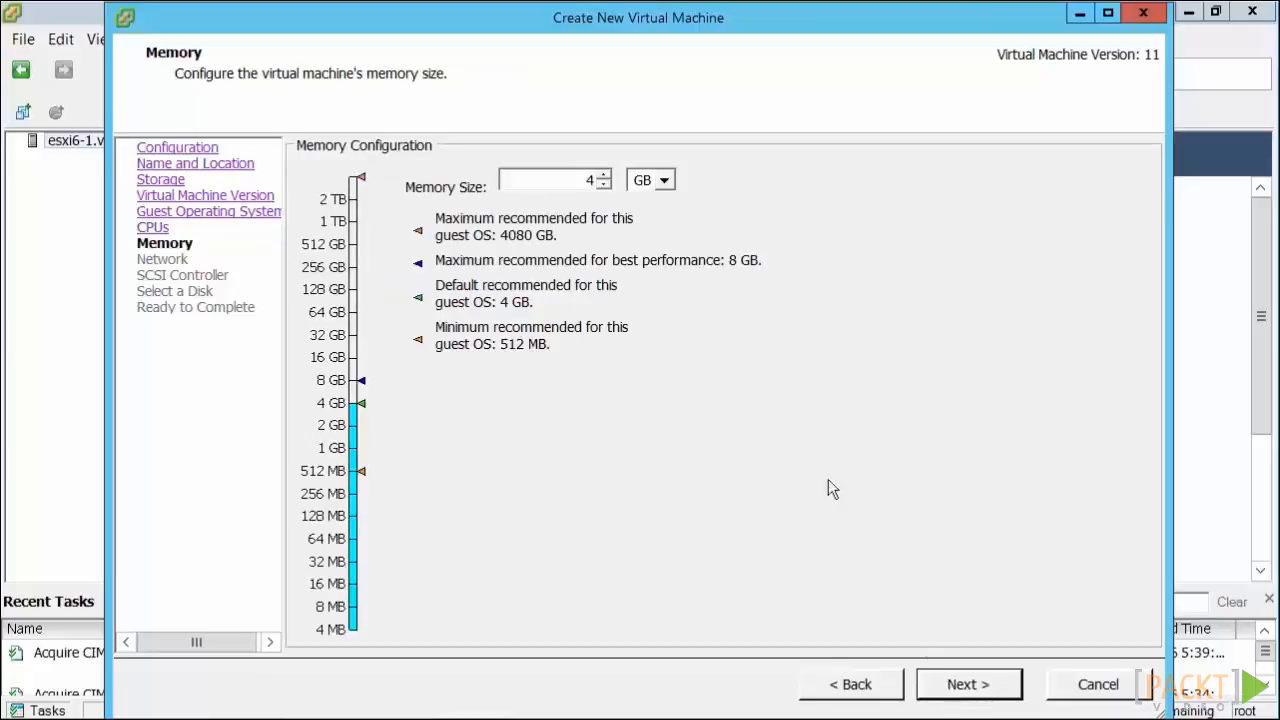
pyautogui.doubleClick(585, 179)
pyautogui.write('2')
pyautogui.click(966, 700)
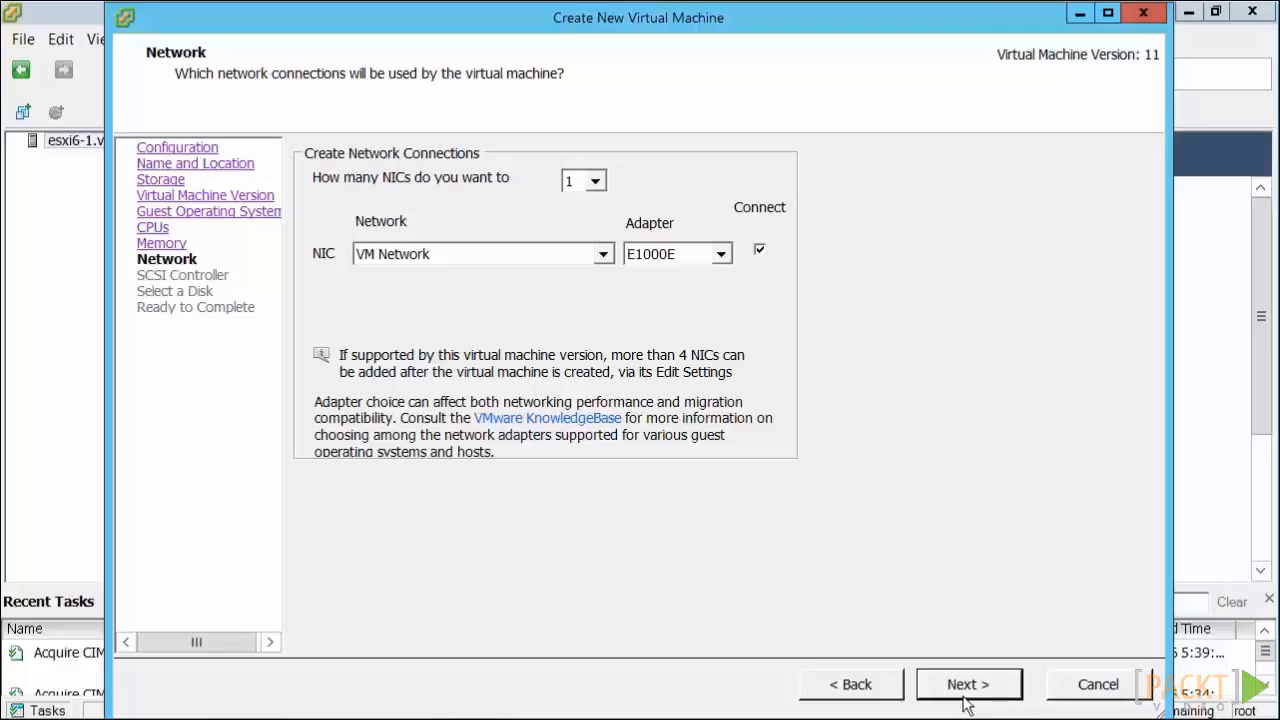
# - Accept the defaults of one E1000E adapter on VM Network, the LSI Logic SAS controller and a new virtual disk
pyautogui.click(966, 690)
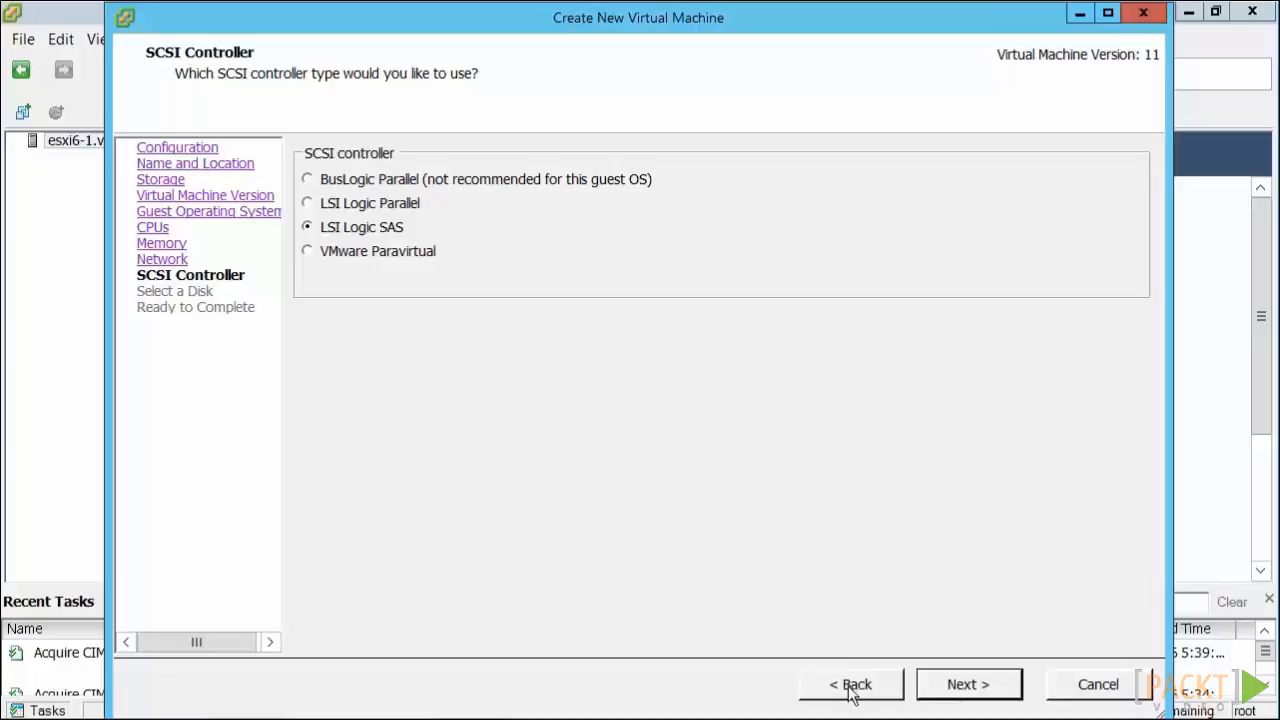
pyautogui.click(953, 697)
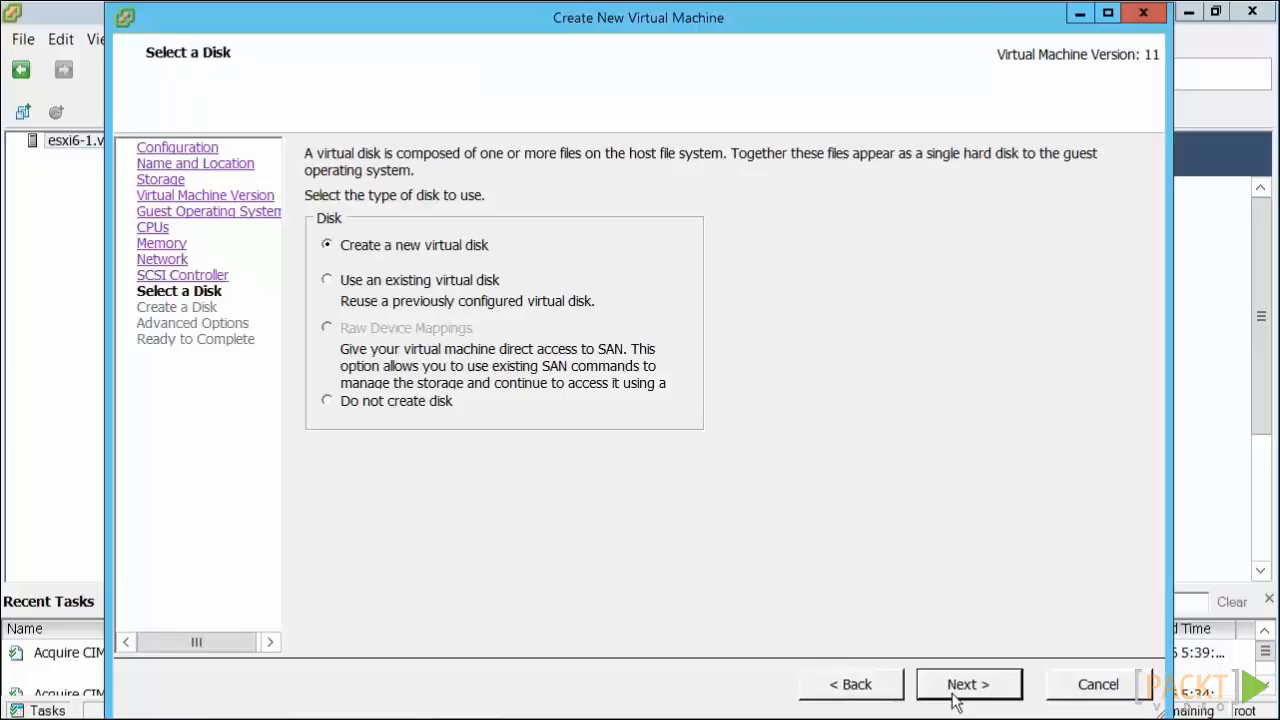
pyautogui.click(953, 697)
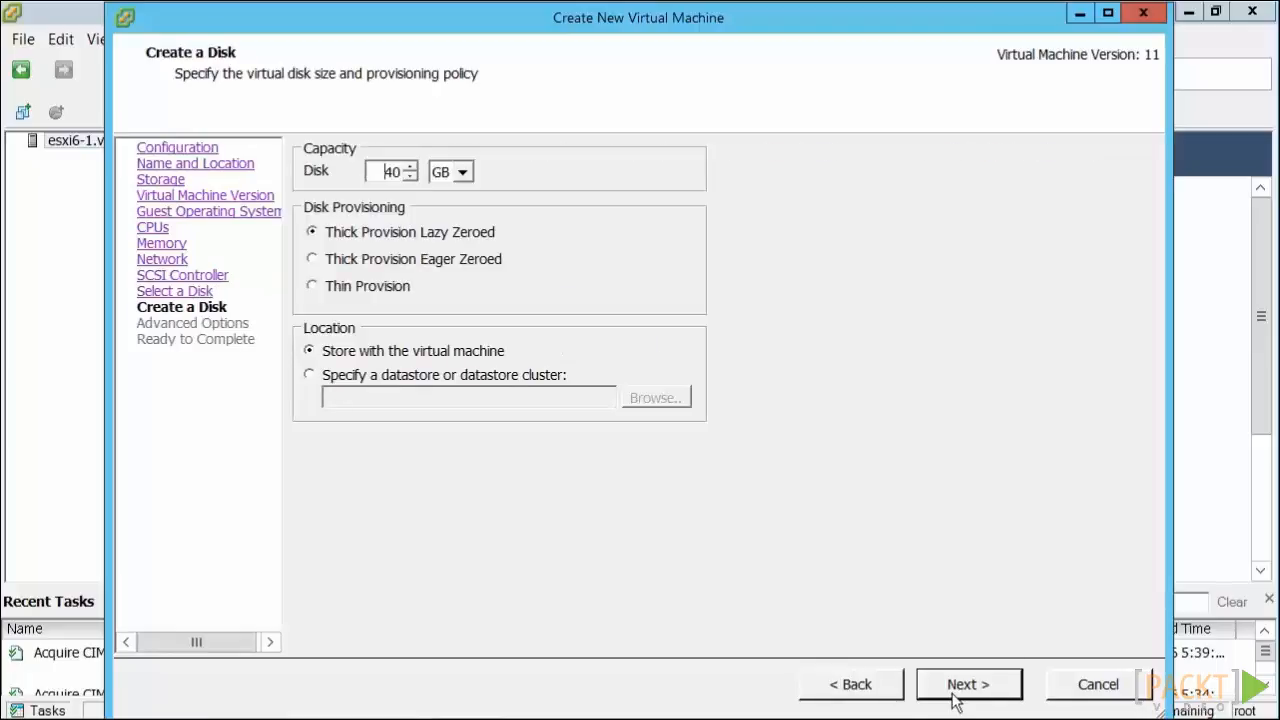
# - Set the 40 GB virtual disk to Thin Provision, stored with the virtual machine
pyautogui.click(373, 266)
pyautogui.click(313, 286)
pyautogui.click(318, 286)
pyautogui.click(968, 685)
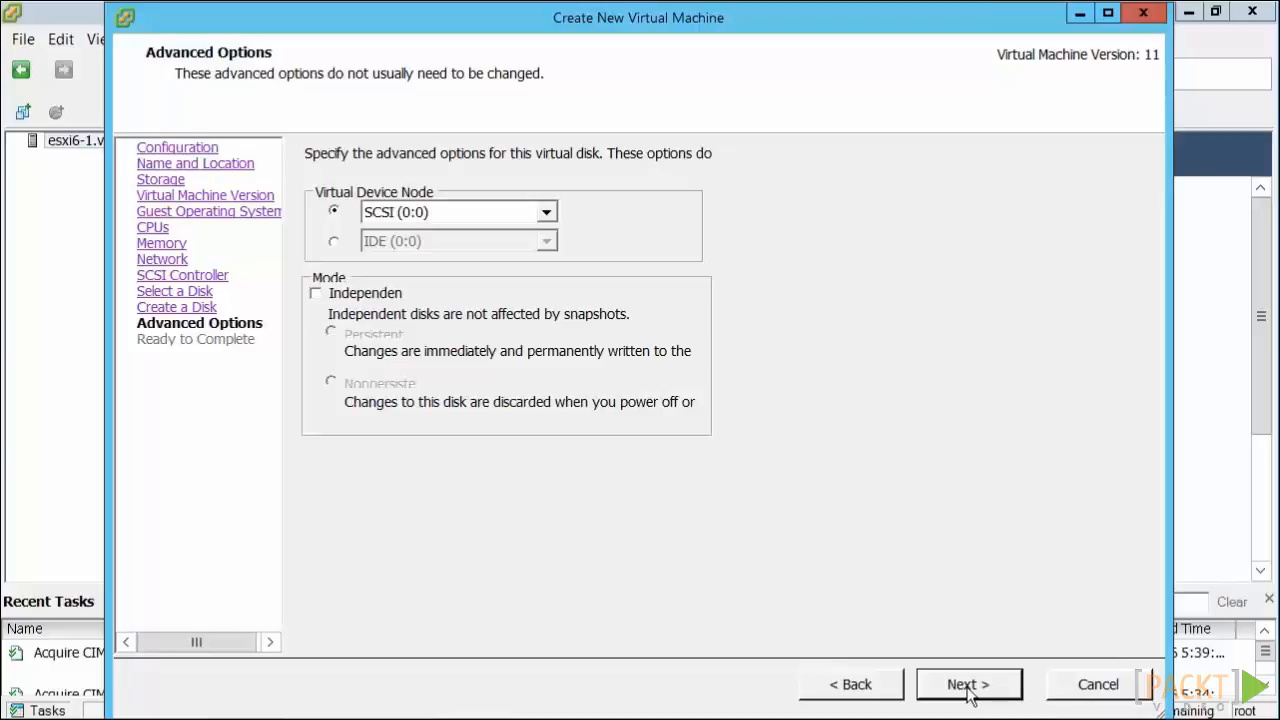
# - Review the device node and Independent mode options, keeping the disk on SCSI (0:0) without Independent mode
pyautogui.click(547, 213)
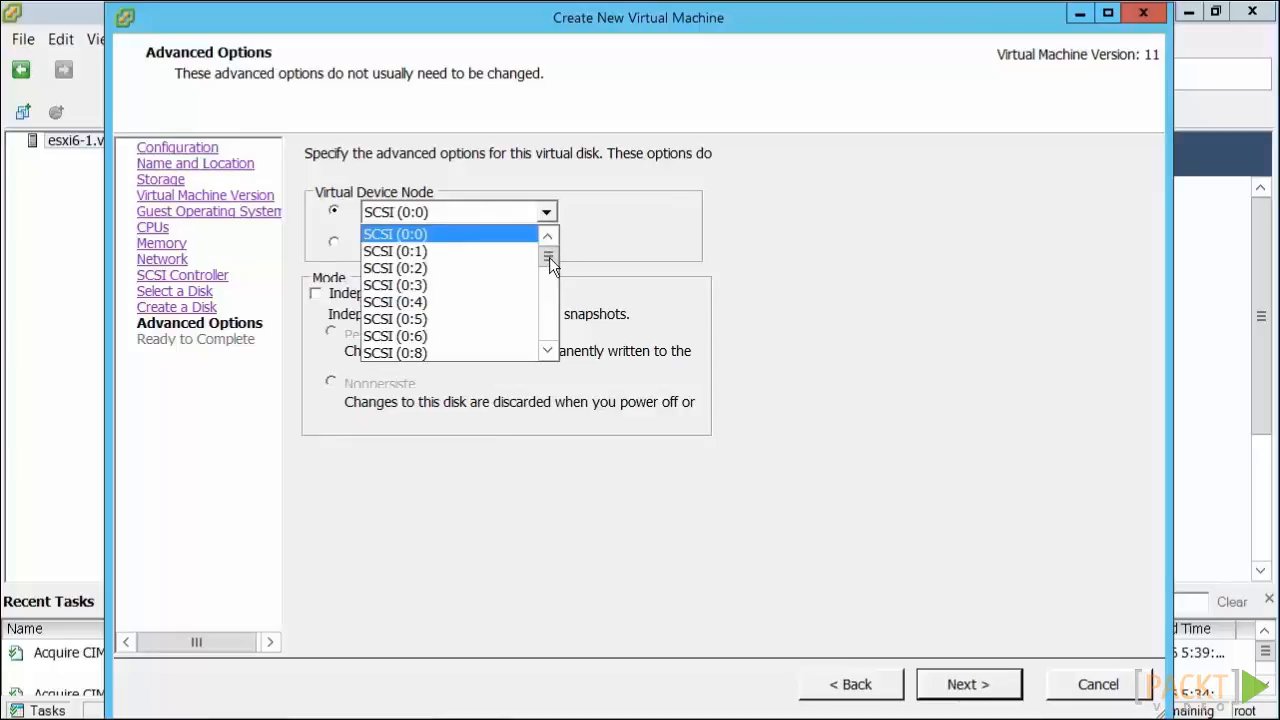
pyautogui.moveTo(549, 257)
pyautogui.mouseDown()
pyautogui.moveTo(549, 343)
pyautogui.moveTo(548, 250)
pyautogui.mouseUp()
pyautogui.click(547, 214)
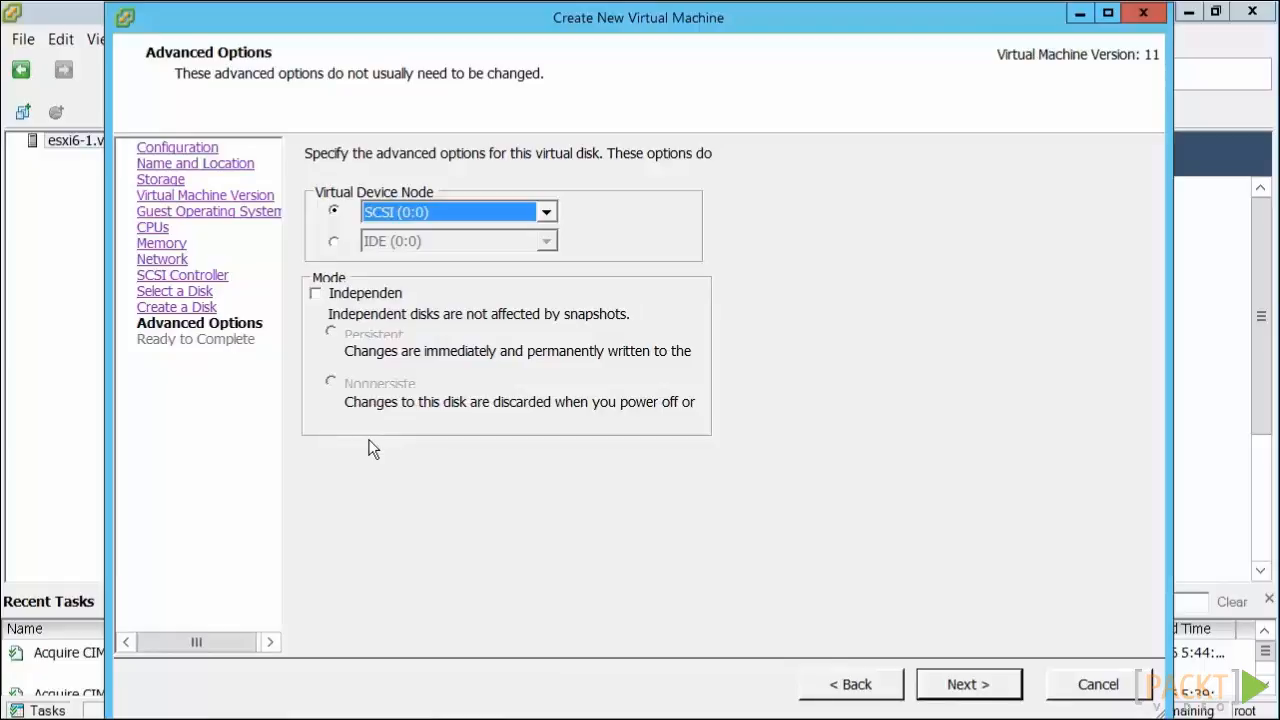
pyautogui.click(361, 298)
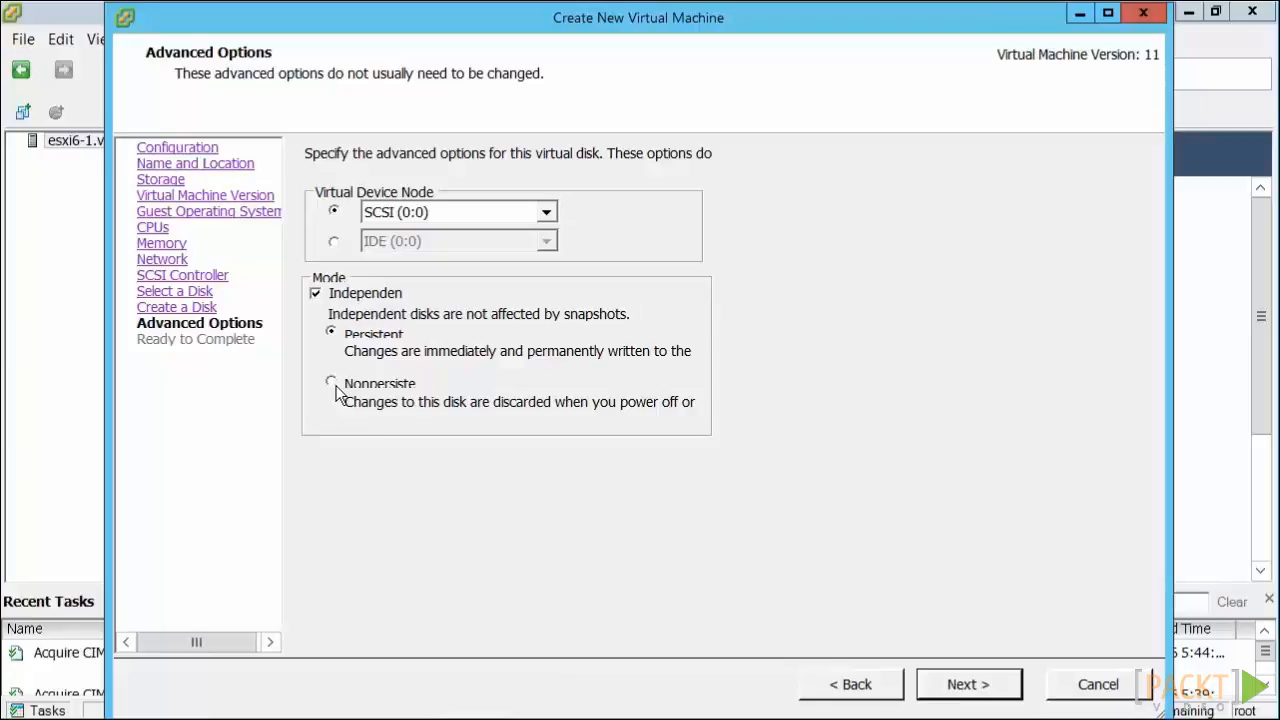
pyautogui.click(316, 293)
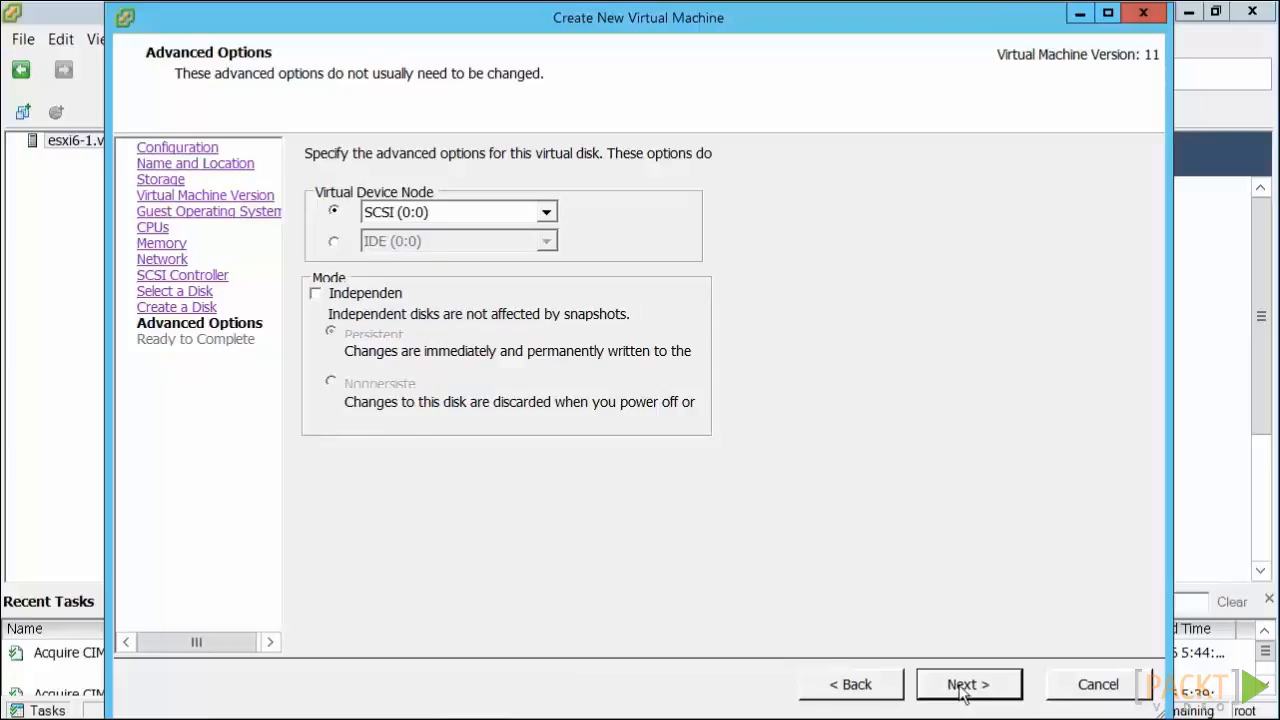
pyautogui.click(963, 690)
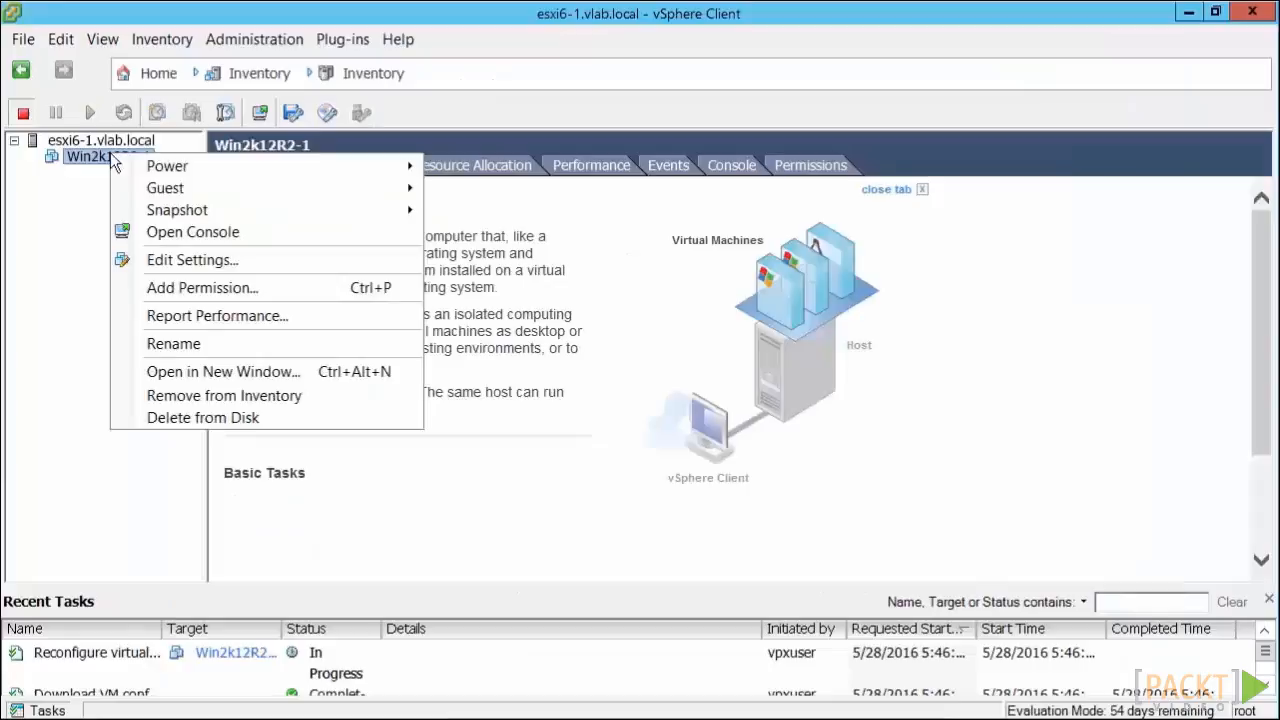
# - Edit the settings of Win2k12R2-1 and set CD/DVD drive 1 to use a Datastore ISO File
pyautogui.click(216, 268)
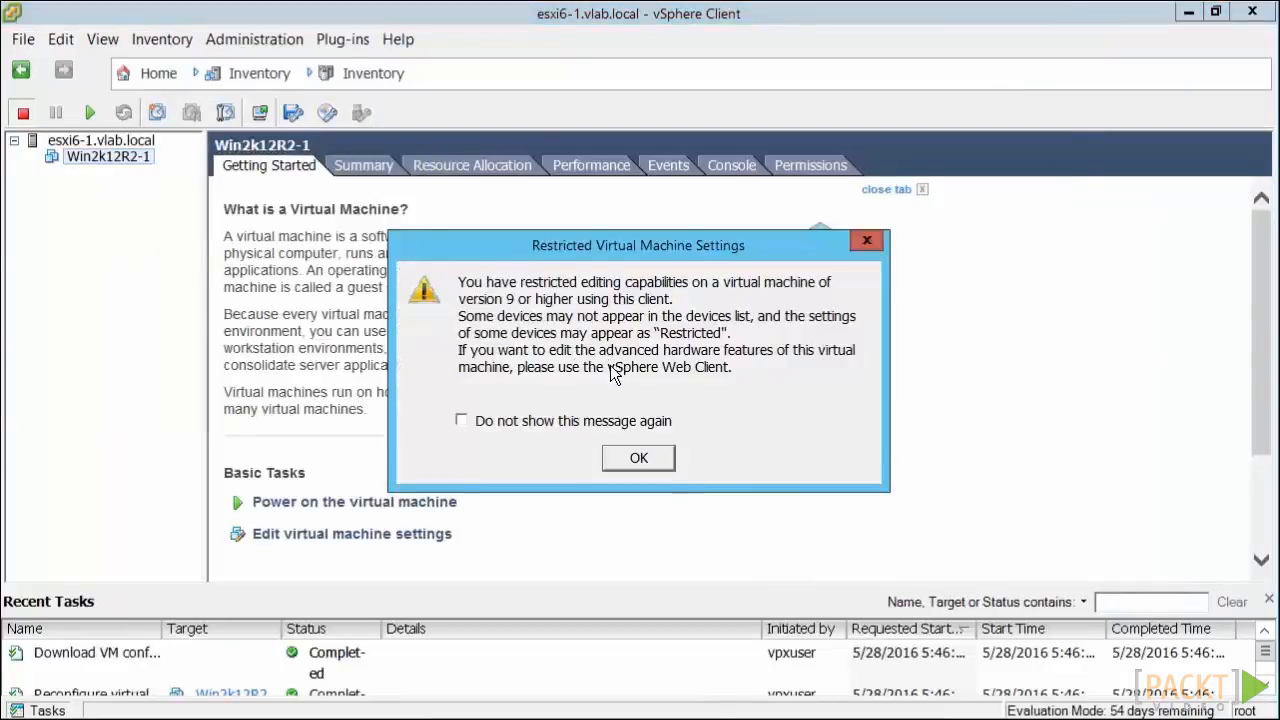
pyautogui.press('Return')
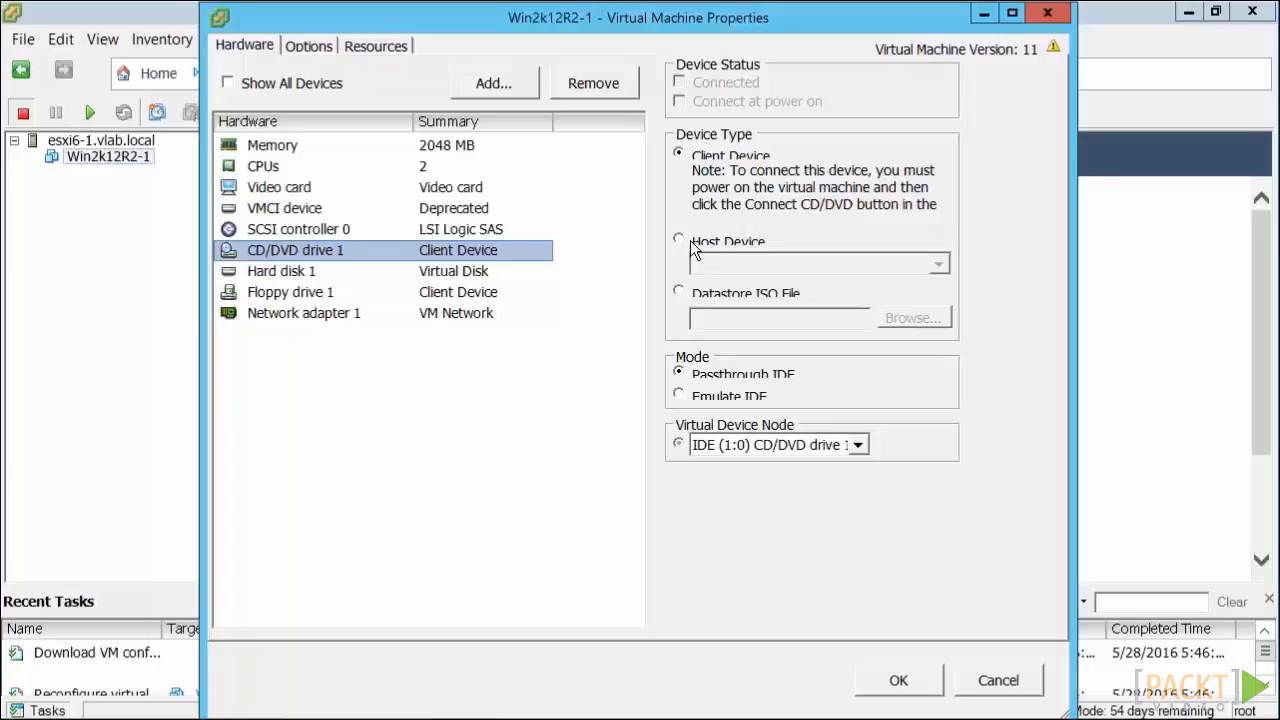
pyautogui.click(679, 292)
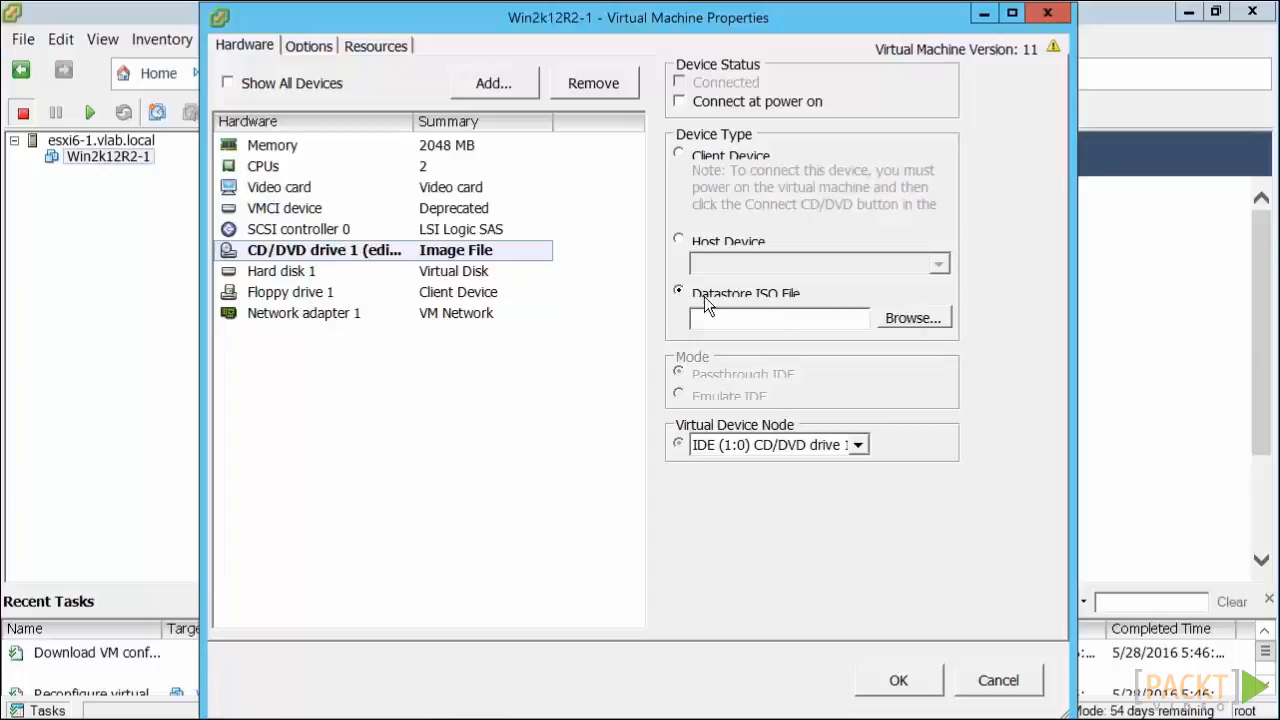
# - Choose the Windows image in datastore1's ISO folder for the CD/DVD drive, enable Connect at power on and save the settings
pyautogui.click(901, 319)
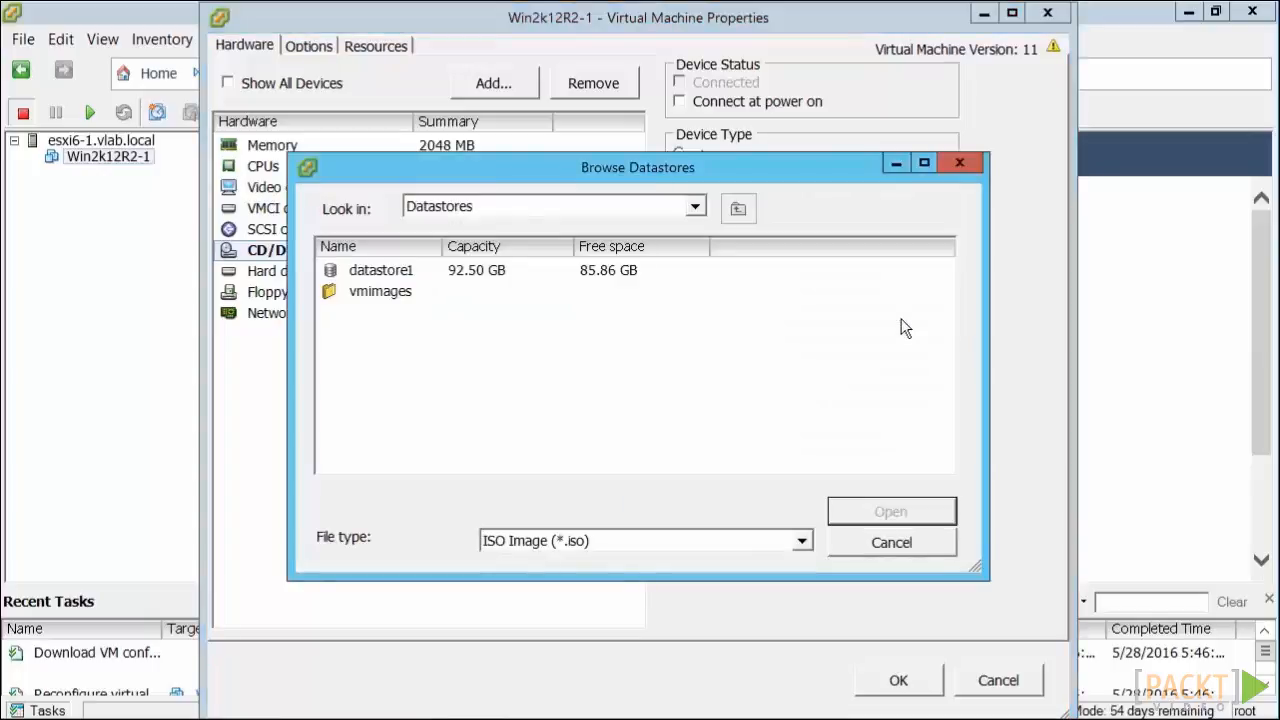
pyautogui.doubleClick(381, 272)
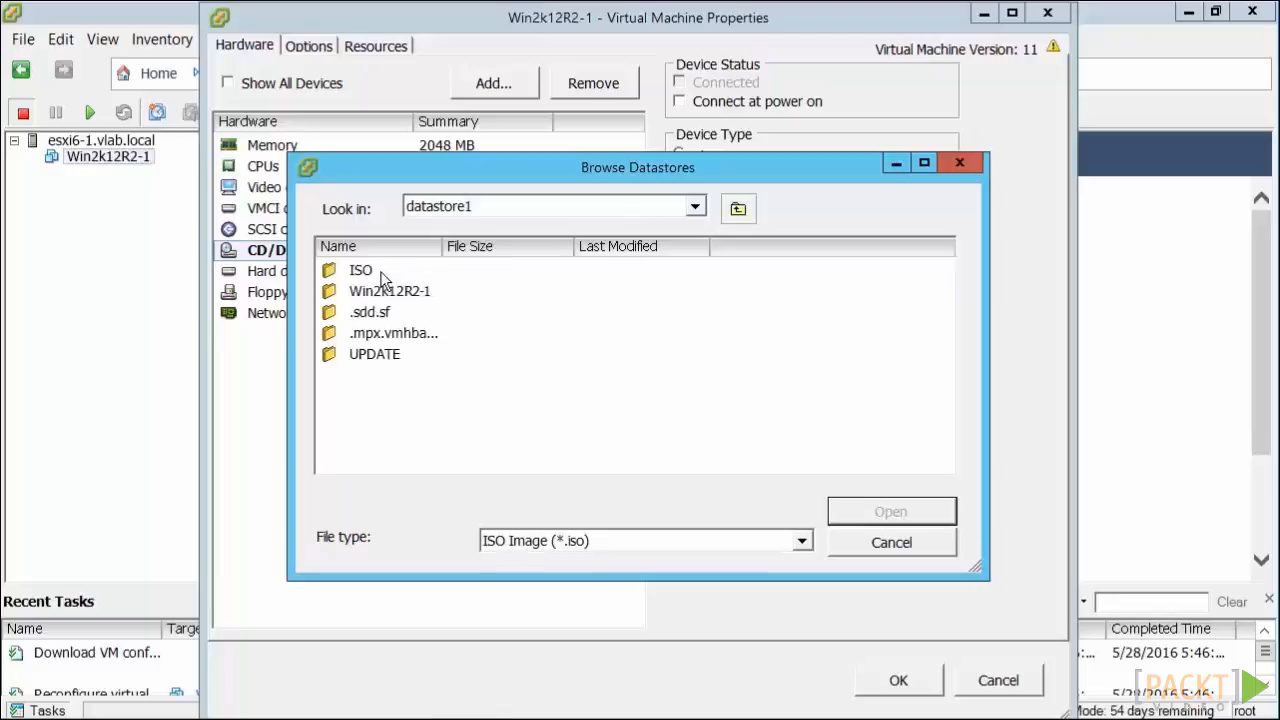
pyautogui.doubleClick(361, 272)
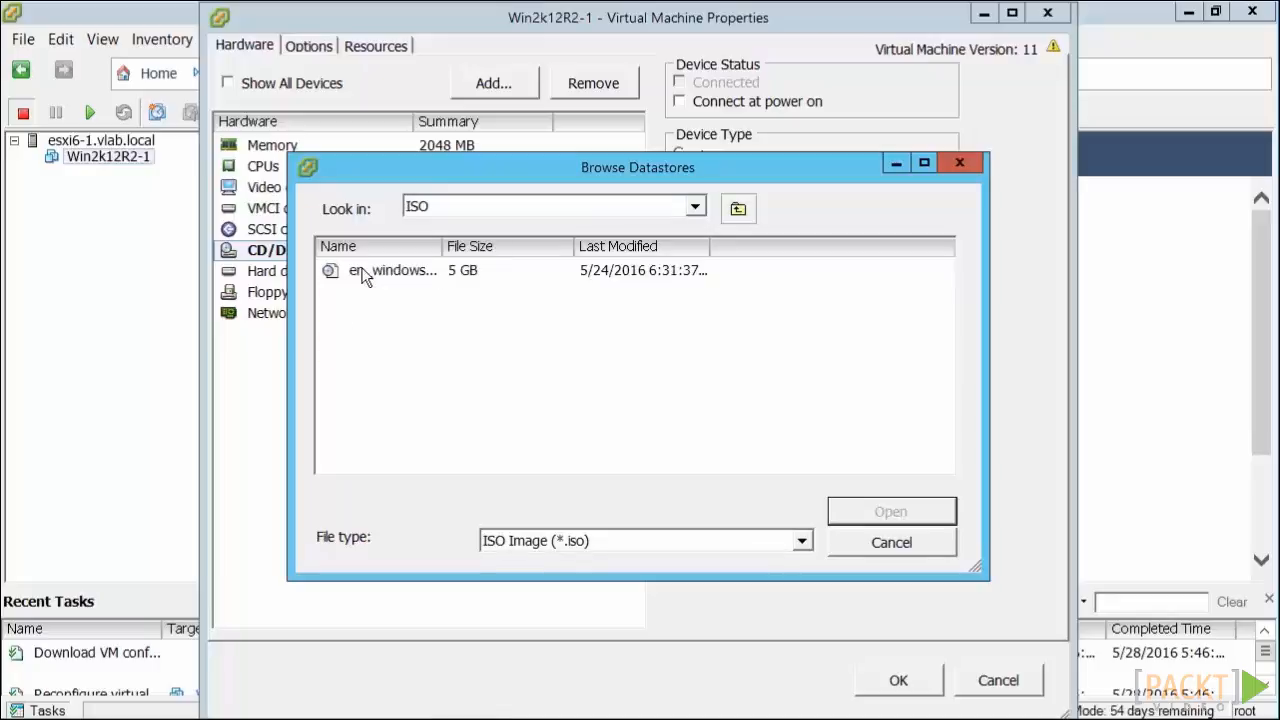
pyautogui.click(365, 276)
pyautogui.doubleClick(365, 276)
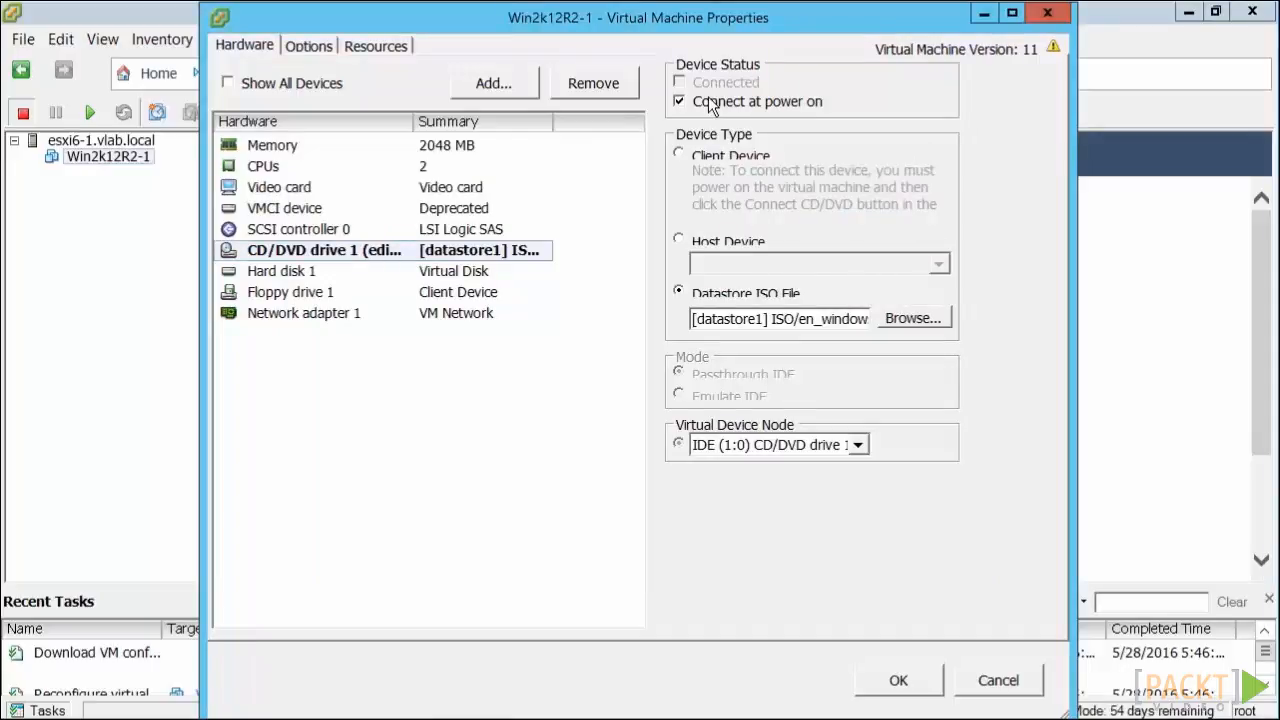
pyautogui.click(898, 680)
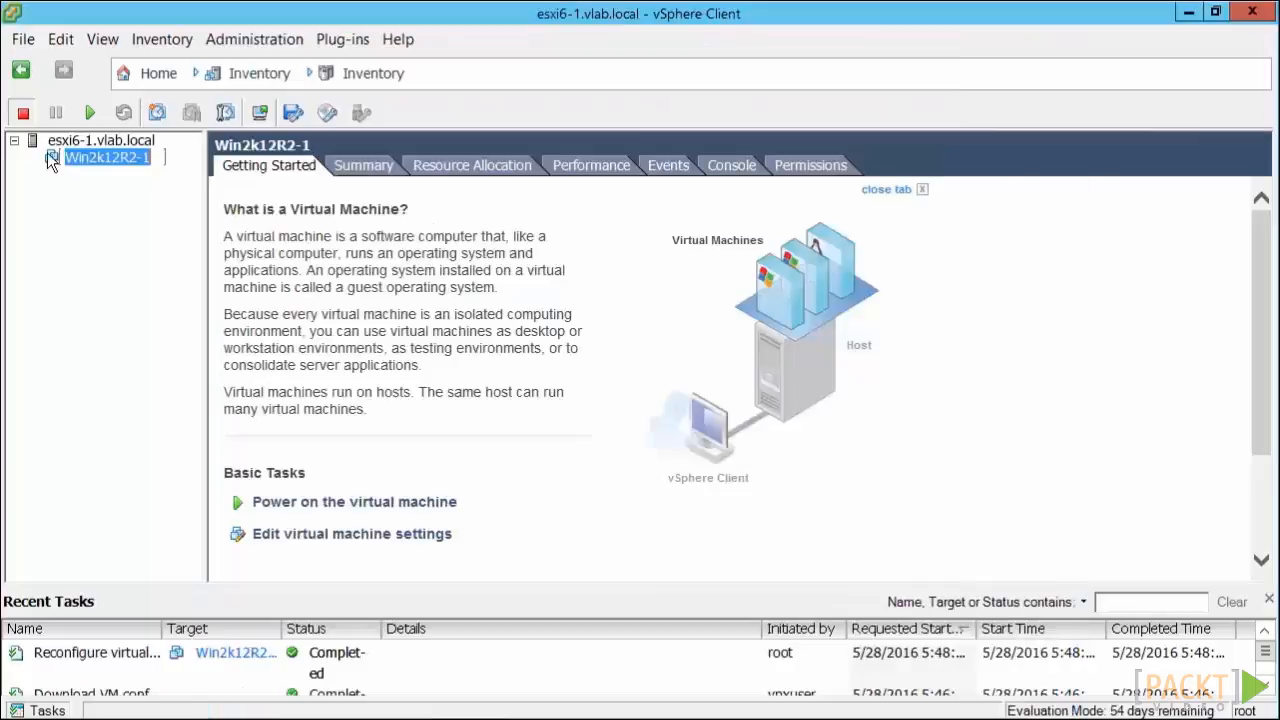
# - Power on the Win2k12R2-1 virtual machine
pyautogui.rightClick(48, 155)
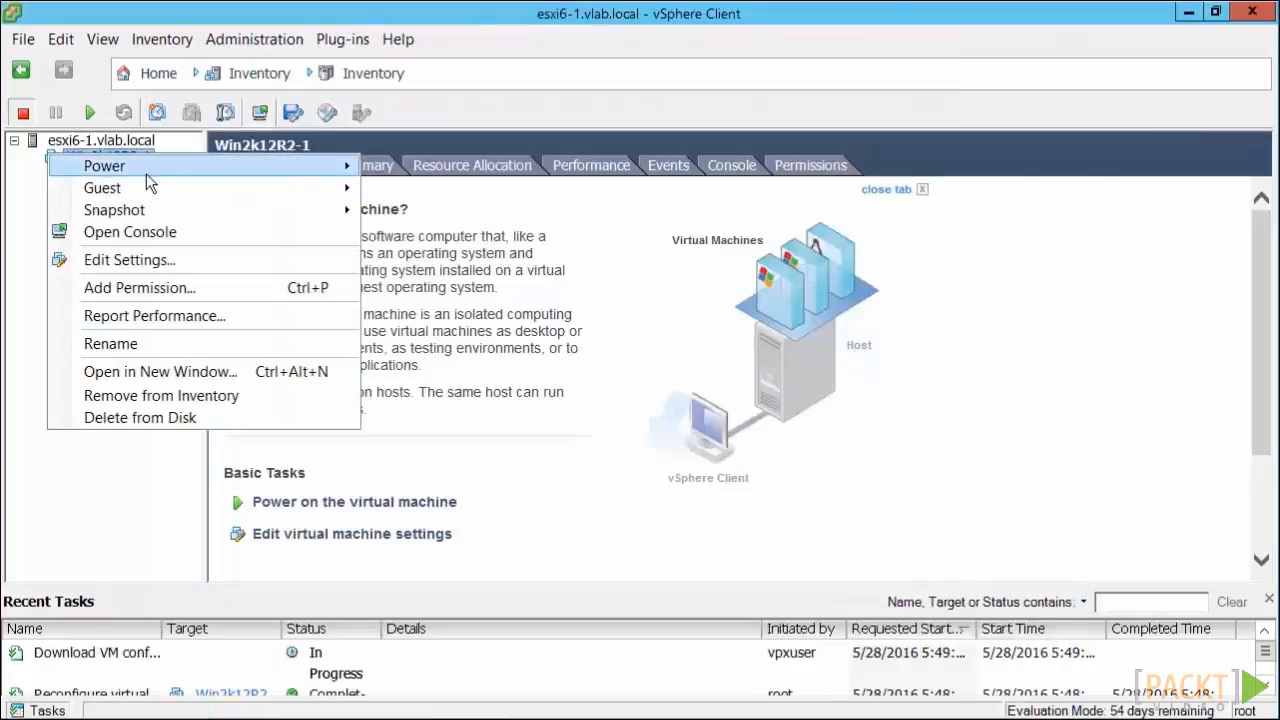
pyautogui.moveTo(153, 168)
pyautogui.click(428, 168)
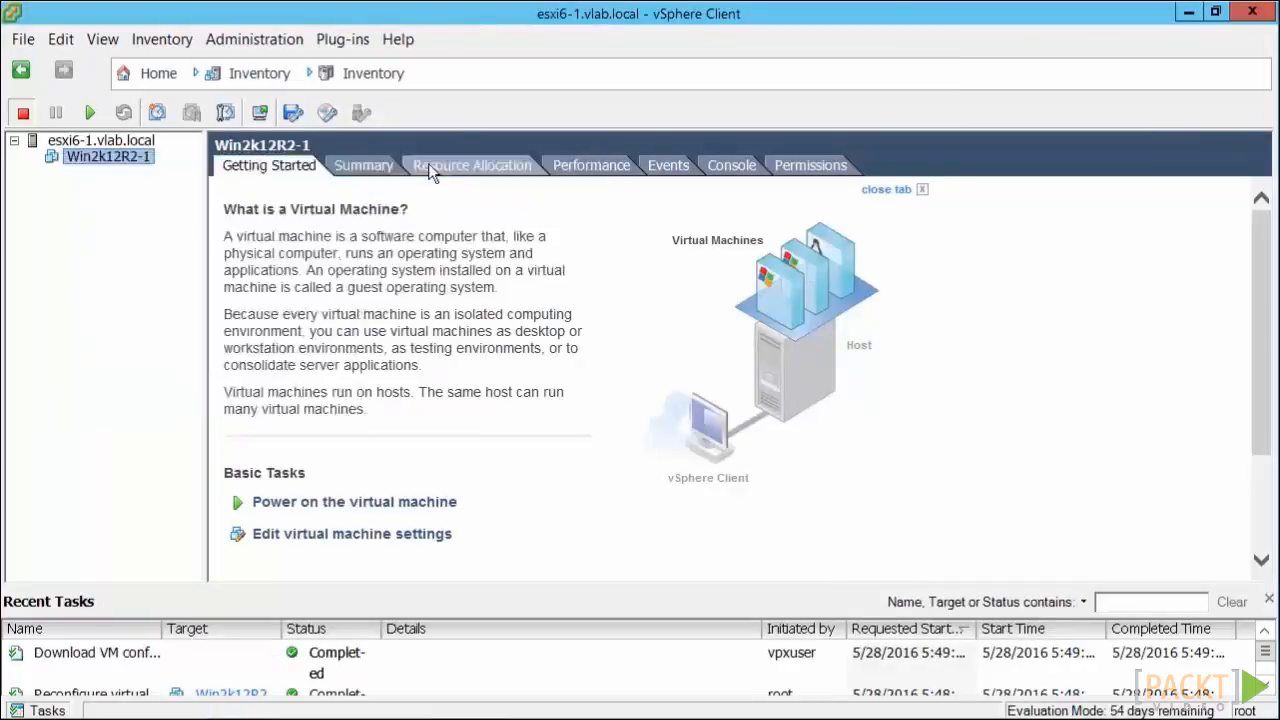
# - Open the console of Win2k12R2-1 and show it in full screen mode
pyautogui.rightClick(47, 155)
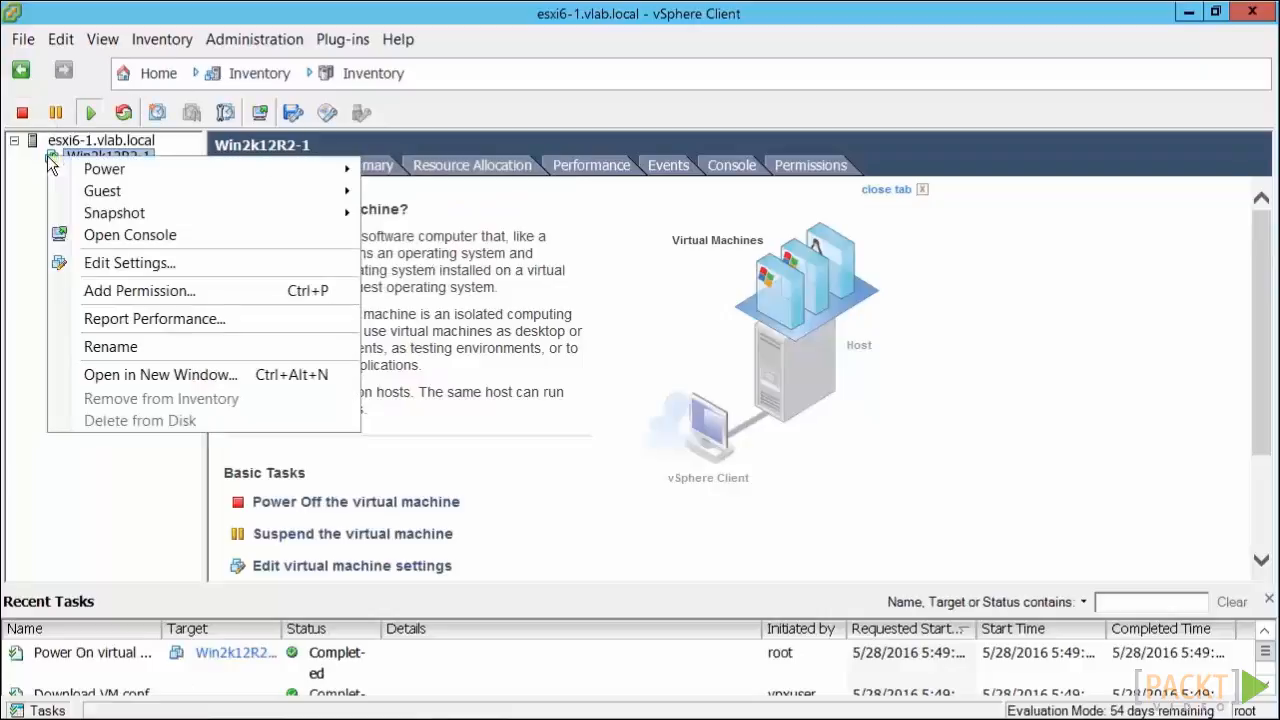
pyautogui.click(118, 243)
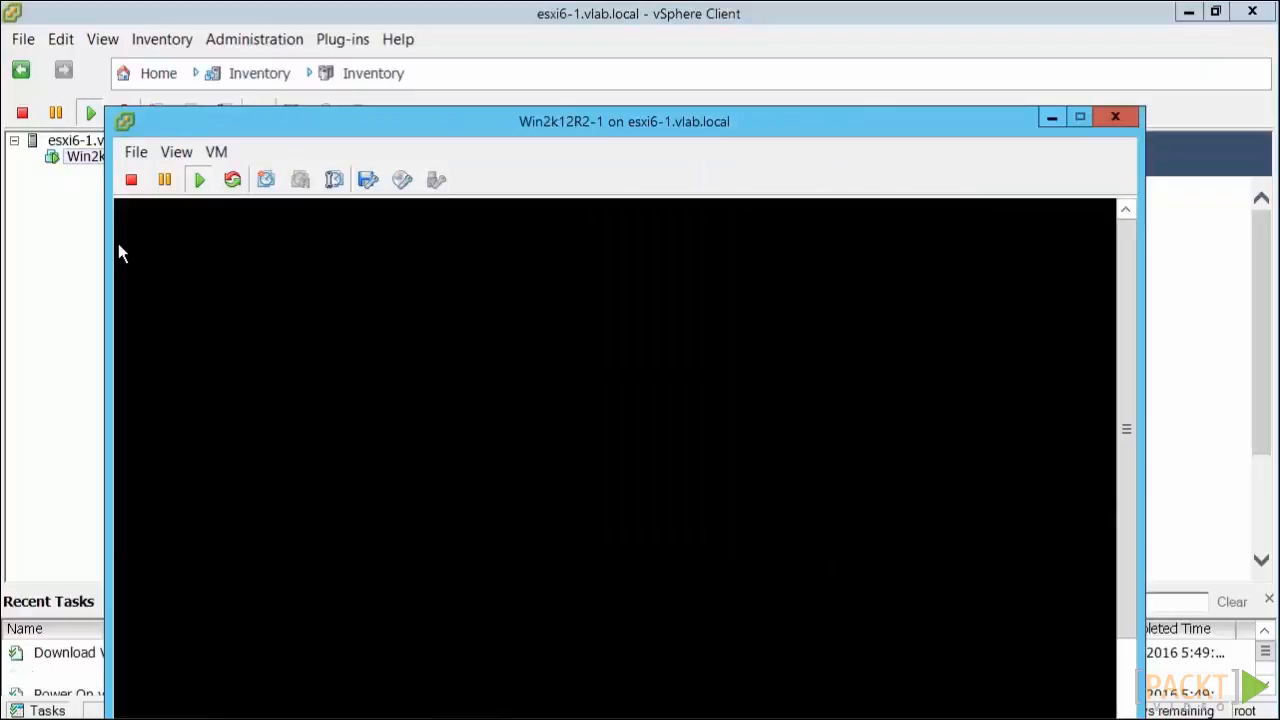
pyautogui.click(177, 152)
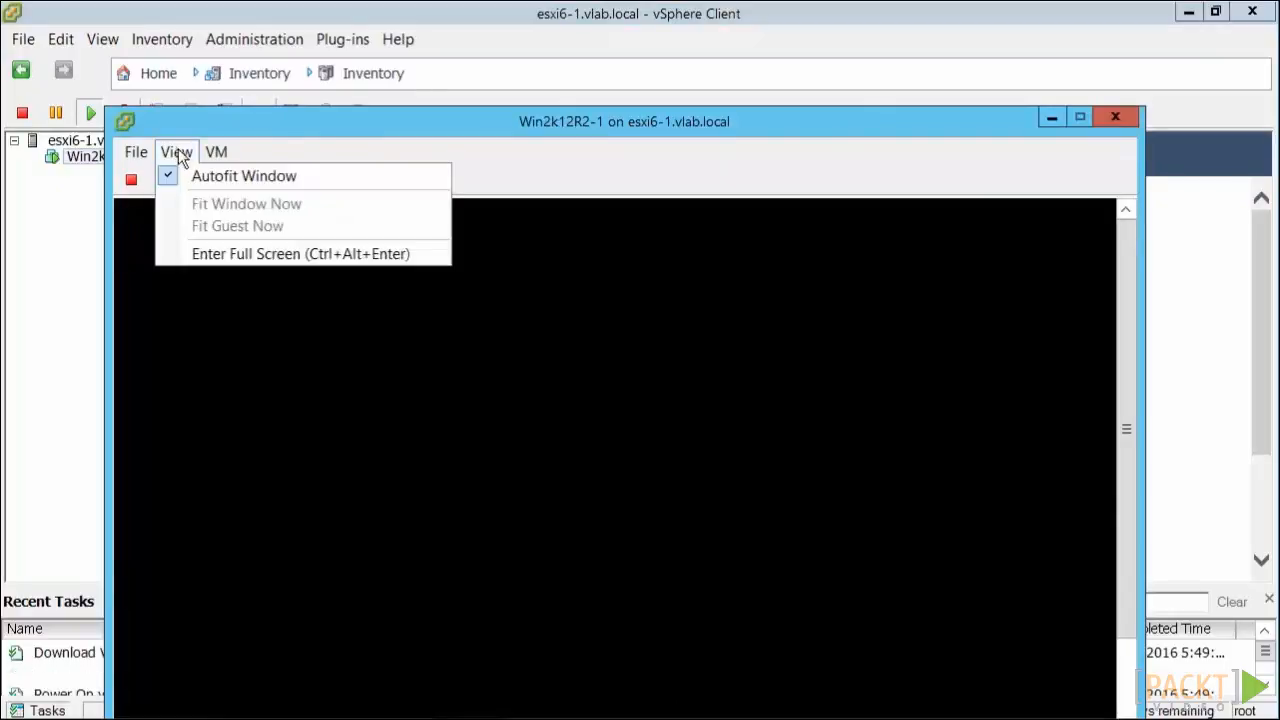
pyautogui.click(224, 255)
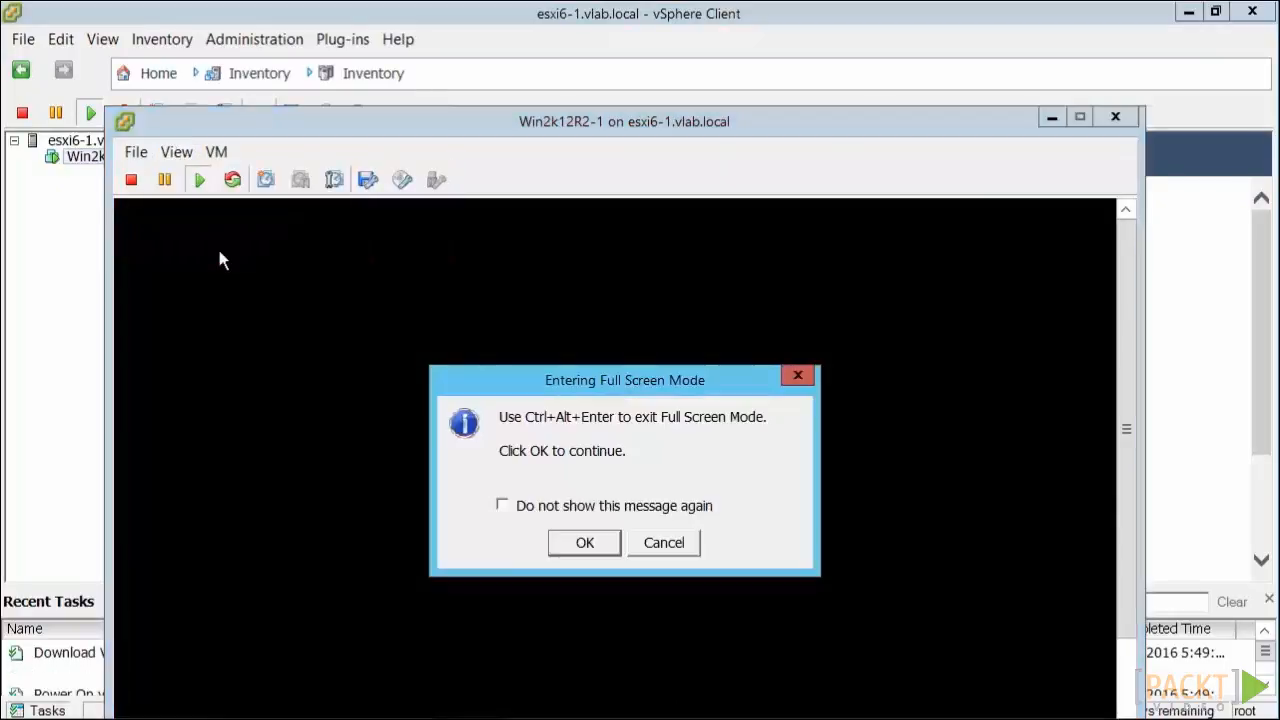
pyautogui.click(588, 542)
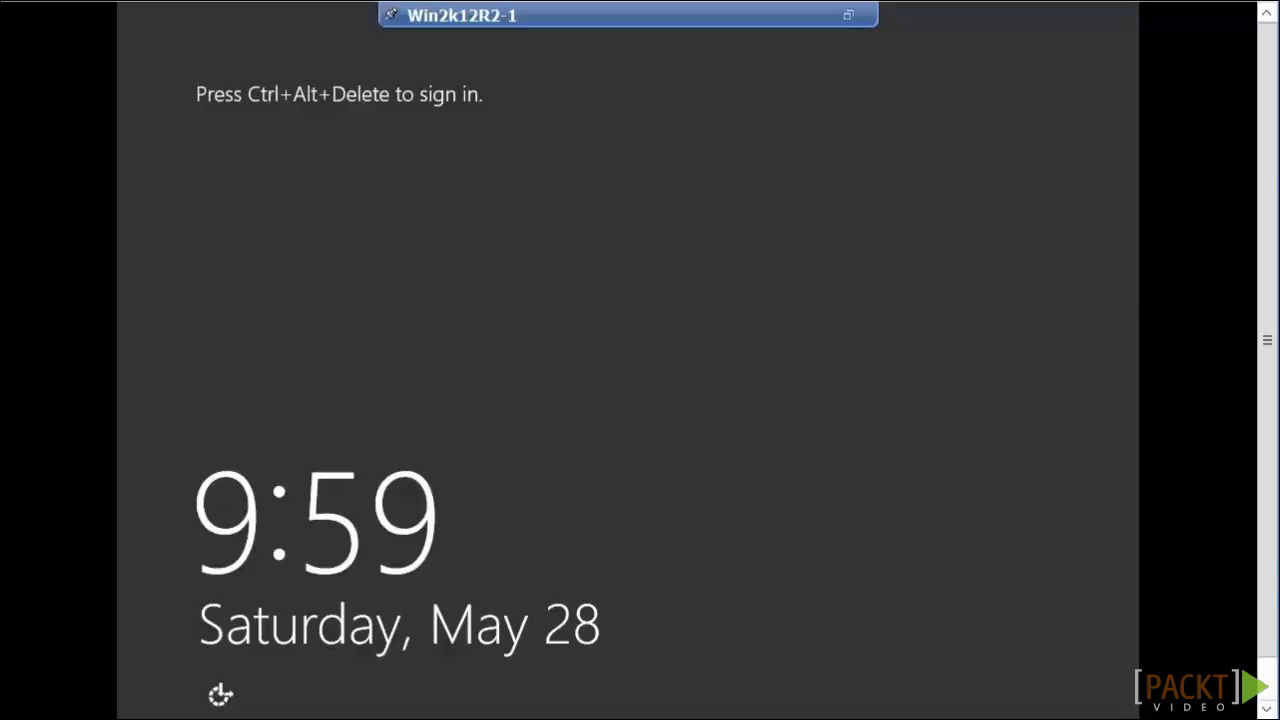
# - Exit the console's full screen mode and send Ctrl+Alt+Del to the guest to reach the sign-in prompt
pyautogui.click(848, 15)
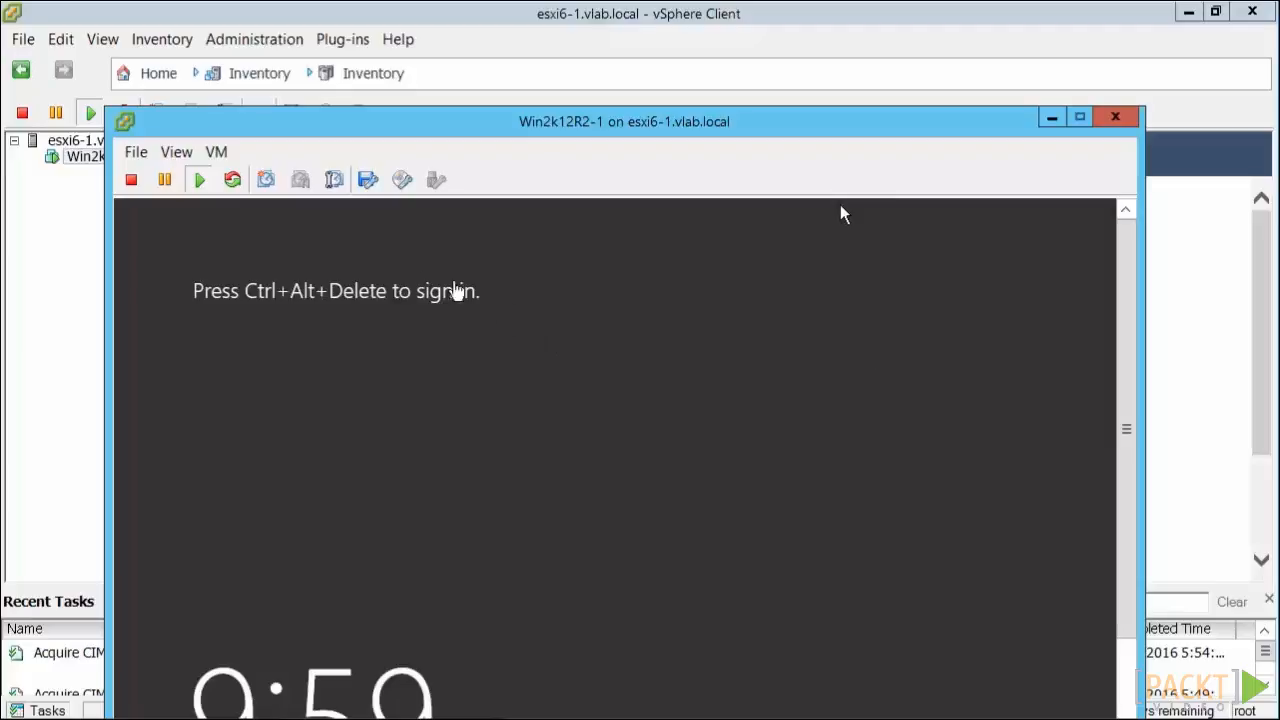
pyautogui.click(193, 158)
pyautogui.moveTo(213, 162)
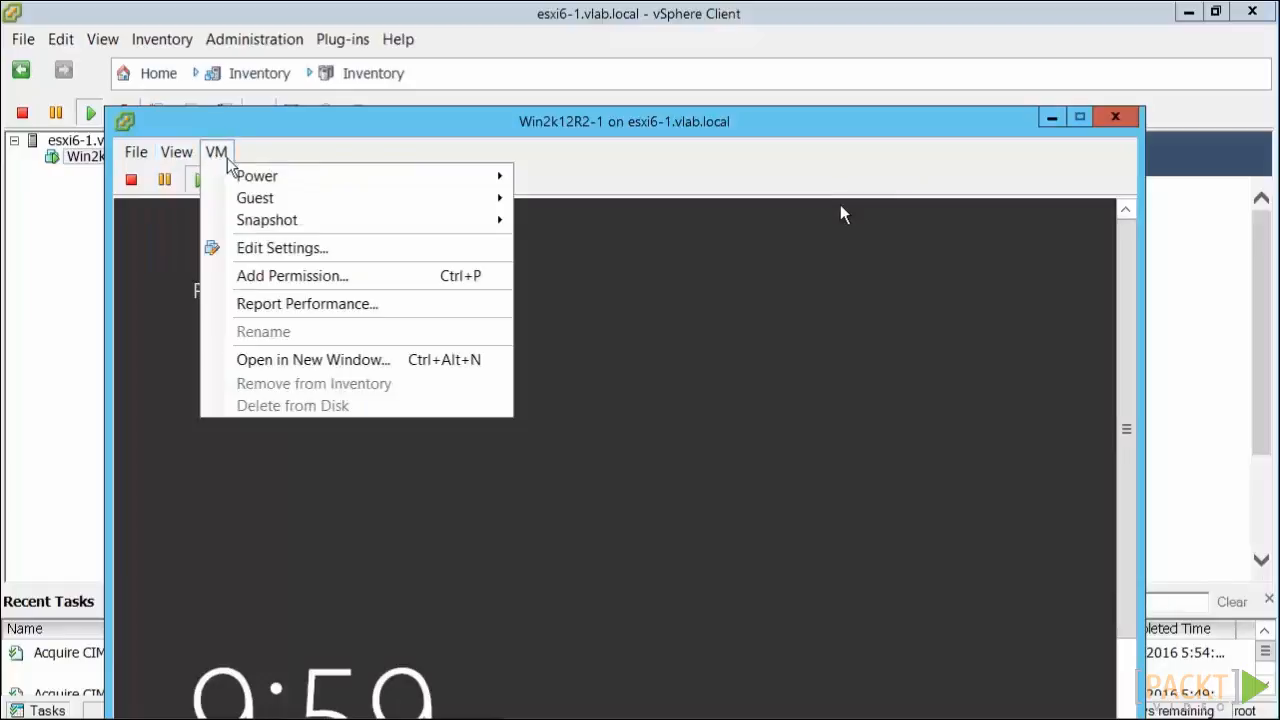
pyautogui.moveTo(262, 204)
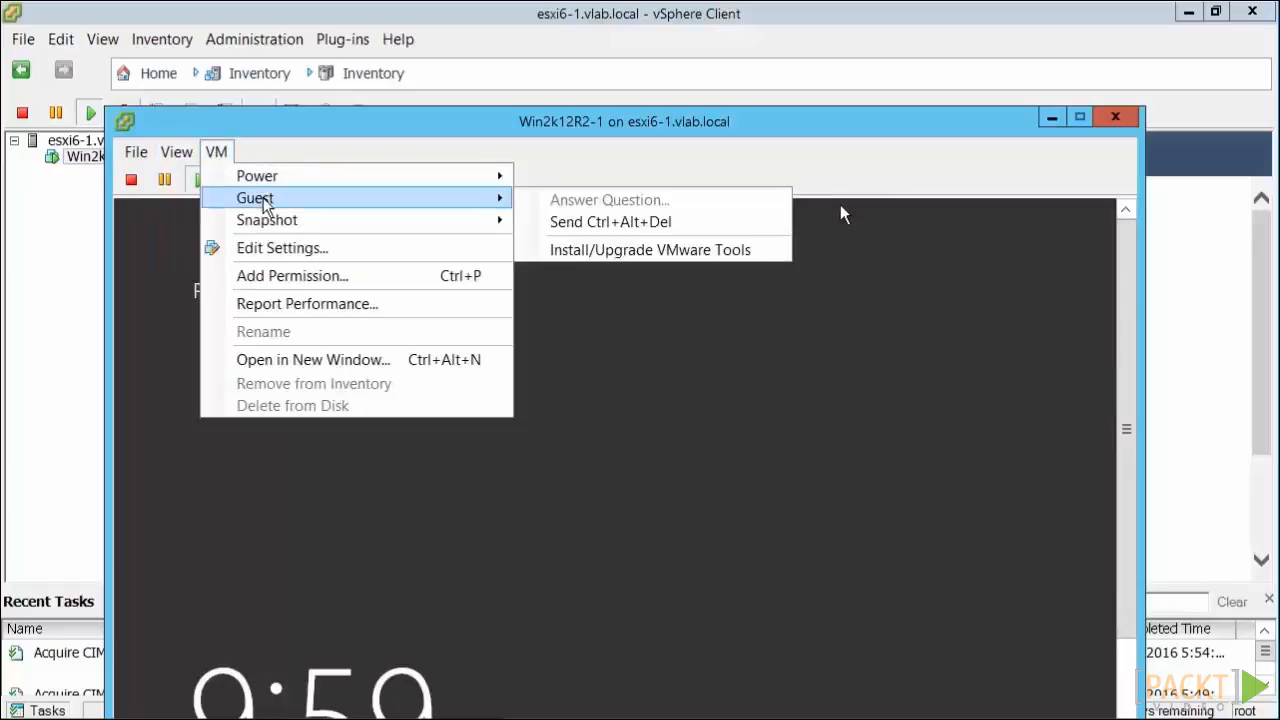
pyautogui.click(626, 232)
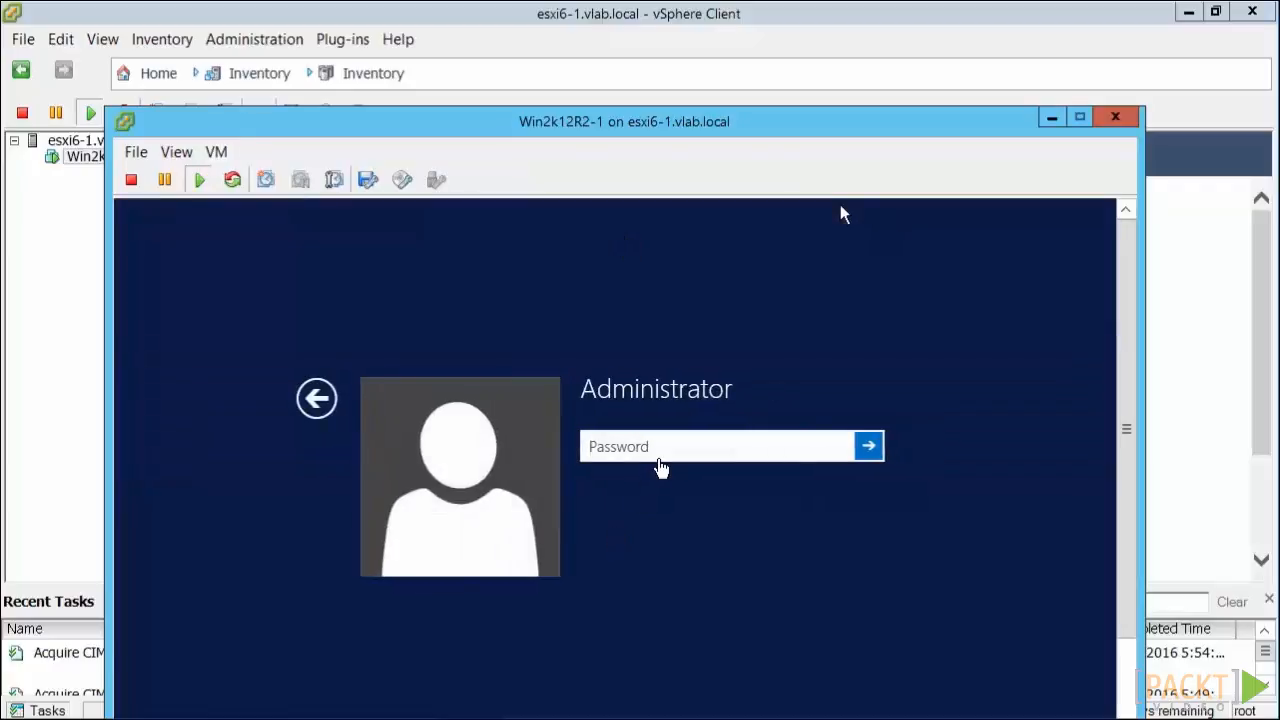
# - Enter the Administrator account password and sign in to the guest Windows Server
pyautogui.write('••')
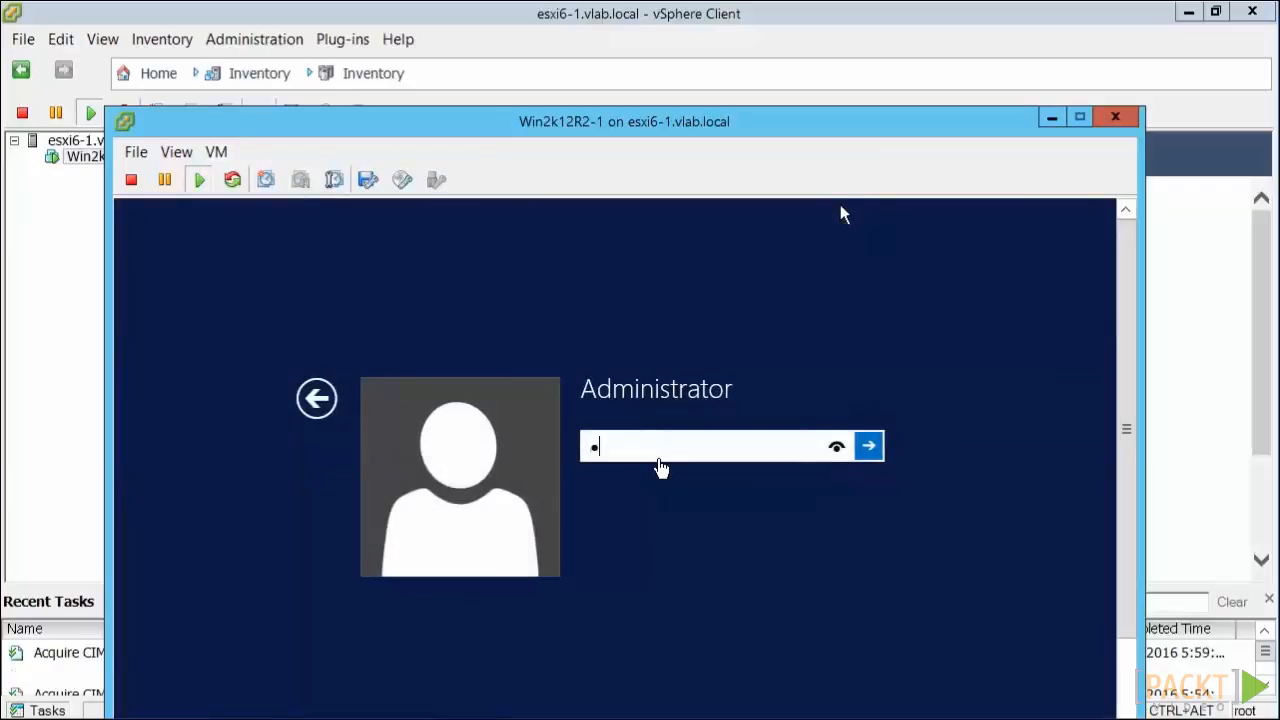
pyautogui.write('••••••')
pyautogui.press('Return')
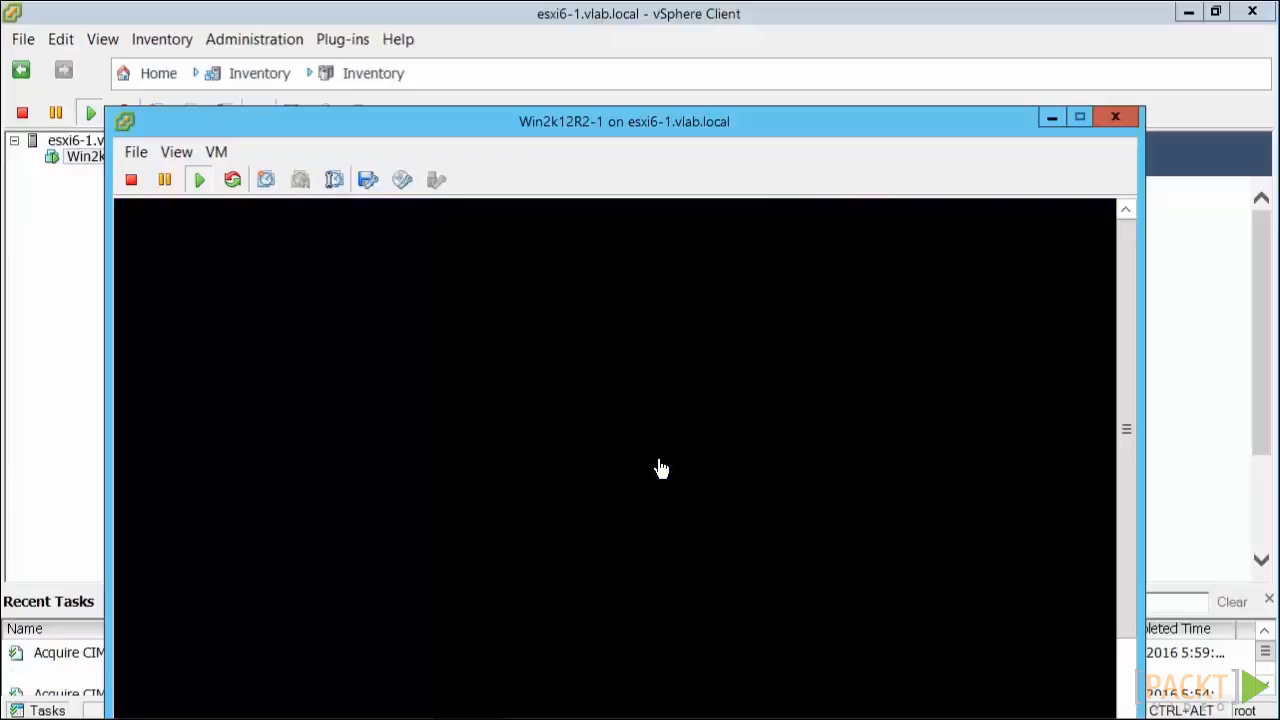